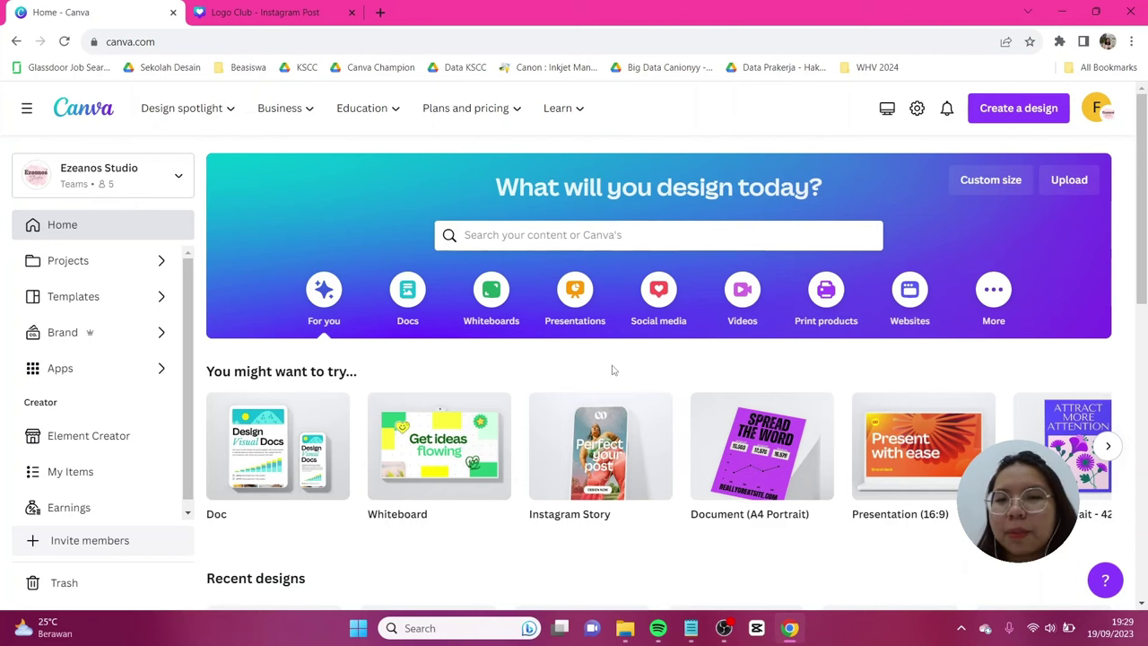
- Create a blank Instagram Post (Square) design from the social media formats
{"action": "left_click", "coordinate": [660, 296]}
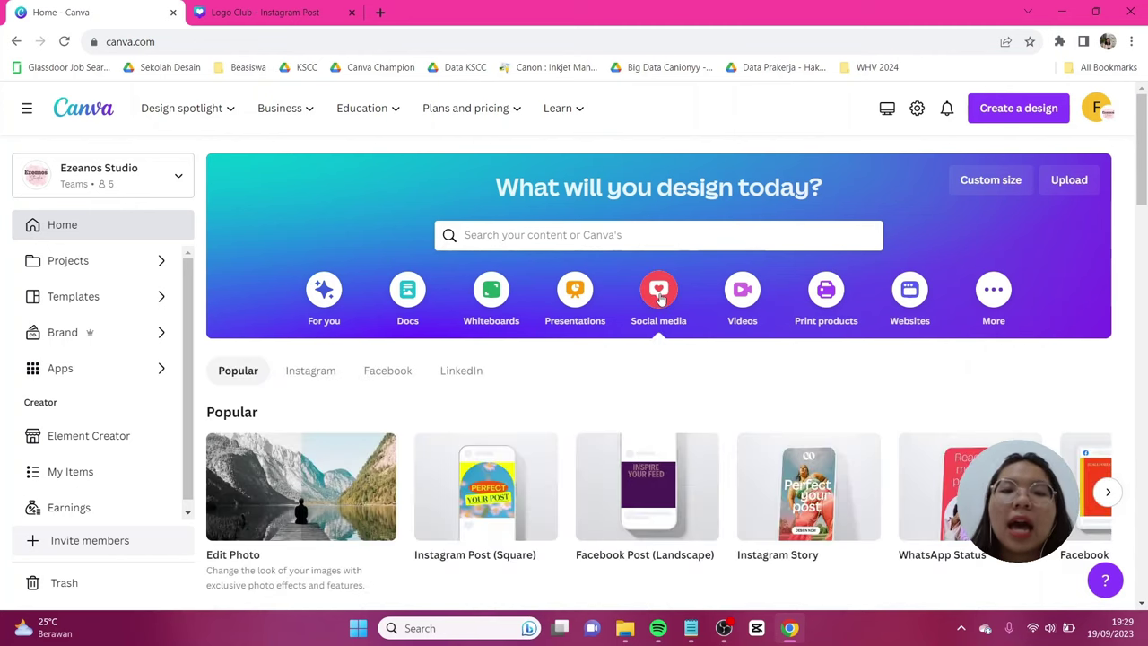
{"action": "mouse_move", "coordinate": [519, 505]}
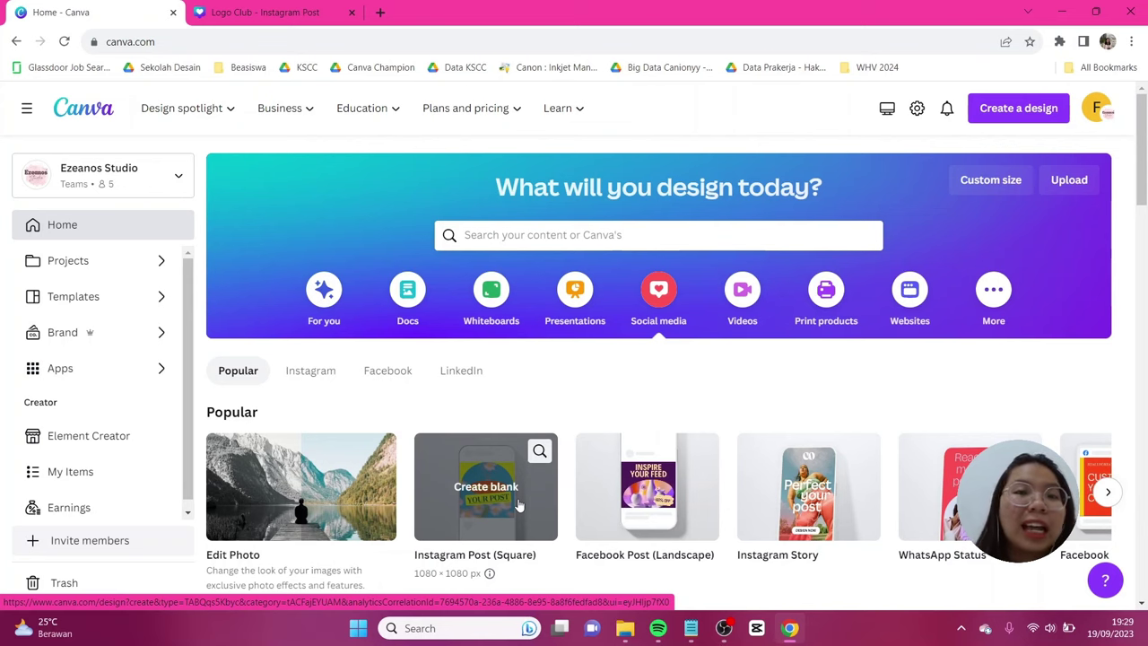
{"action": "left_click", "coordinate": [518, 505]}
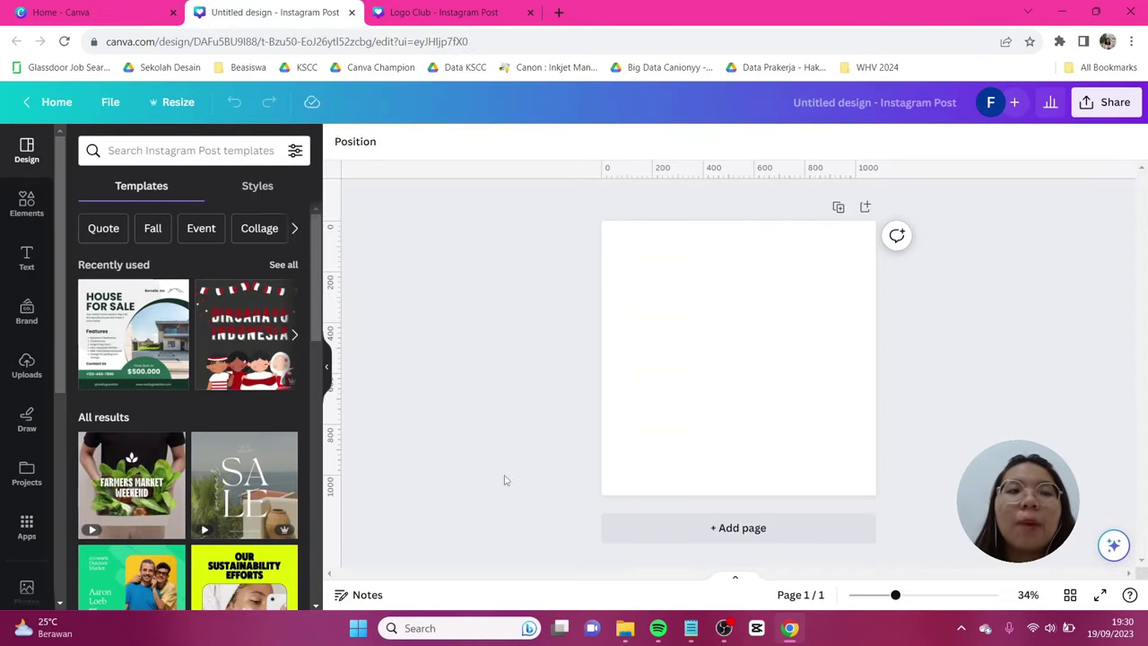
- Search the graphic elements for "shield" and add the plain grey shield with a white outline to the page
{"action": "left_click", "coordinate": [27, 203]}
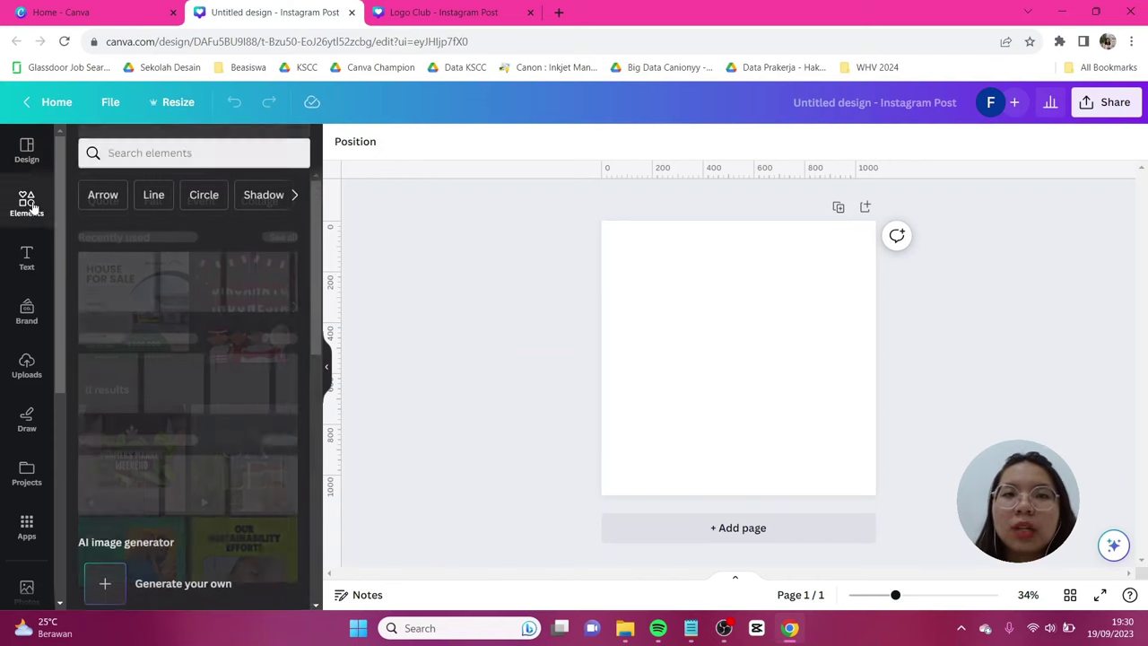
{"action": "left_click", "coordinate": [115, 150]}
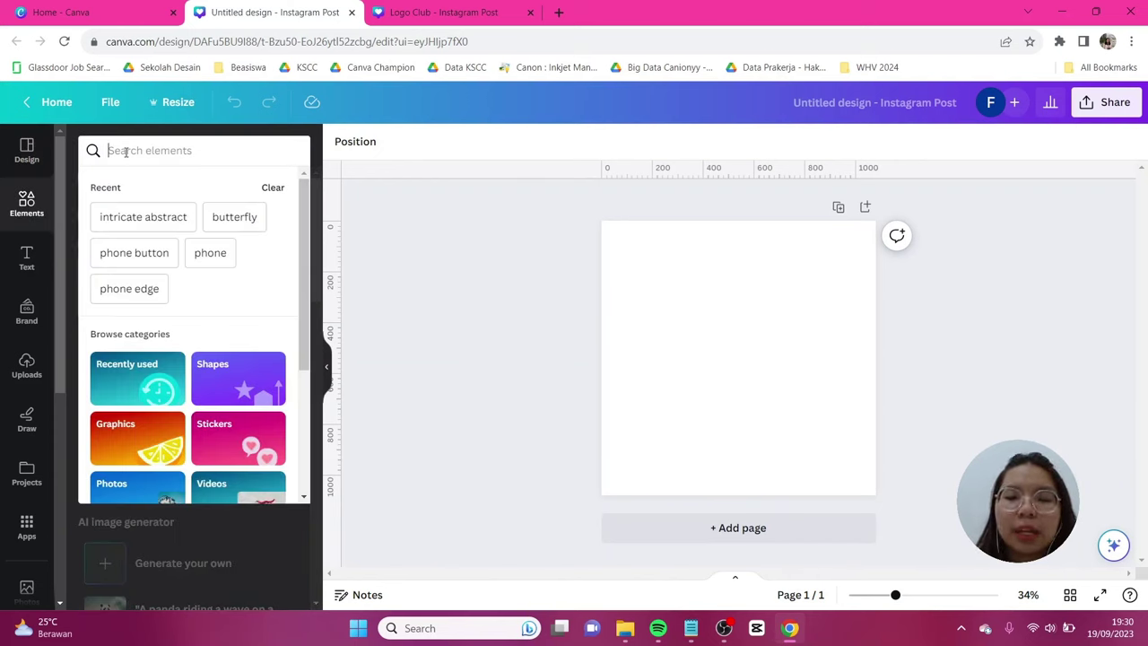
{"action": "type", "text": "shield"}
{"action": "key", "text": "Return"}
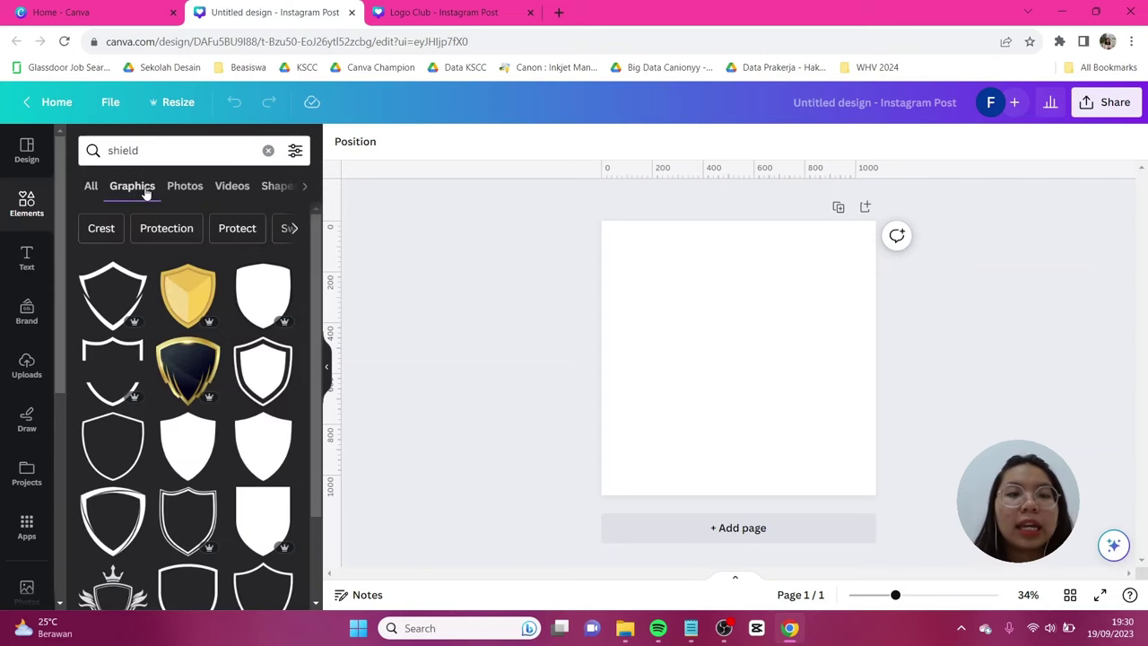
{"action": "scroll", "coordinate": [251, 333], "scroll_direction": "down", "scroll_amount": 3}
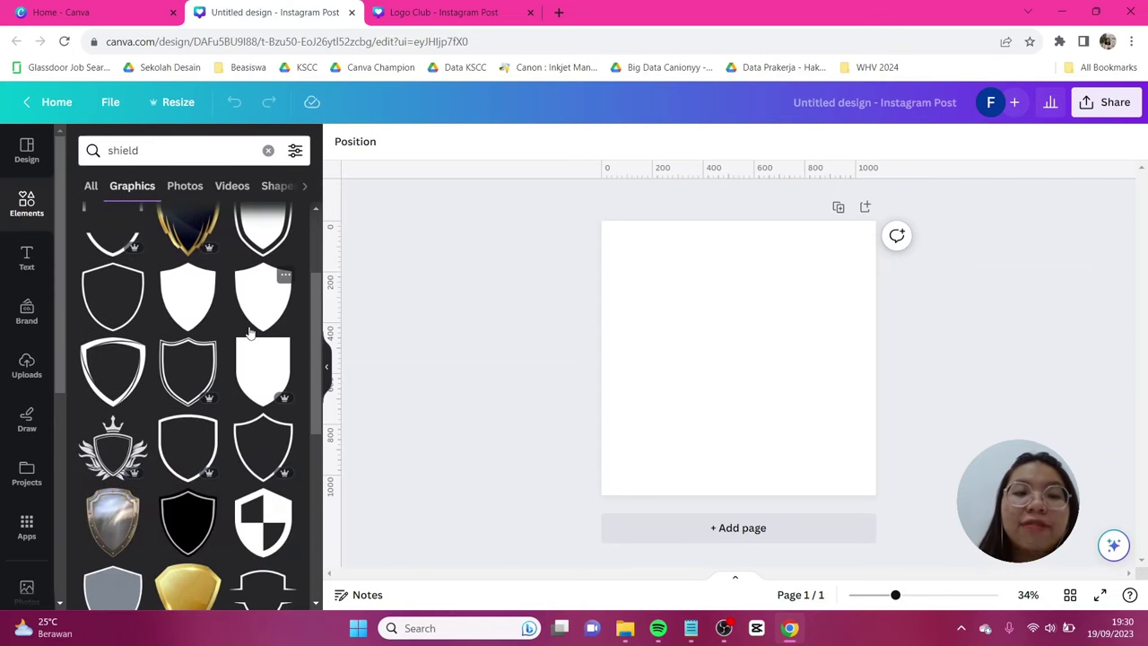
{"action": "scroll", "coordinate": [250, 334], "scroll_direction": "down", "scroll_amount": 1}
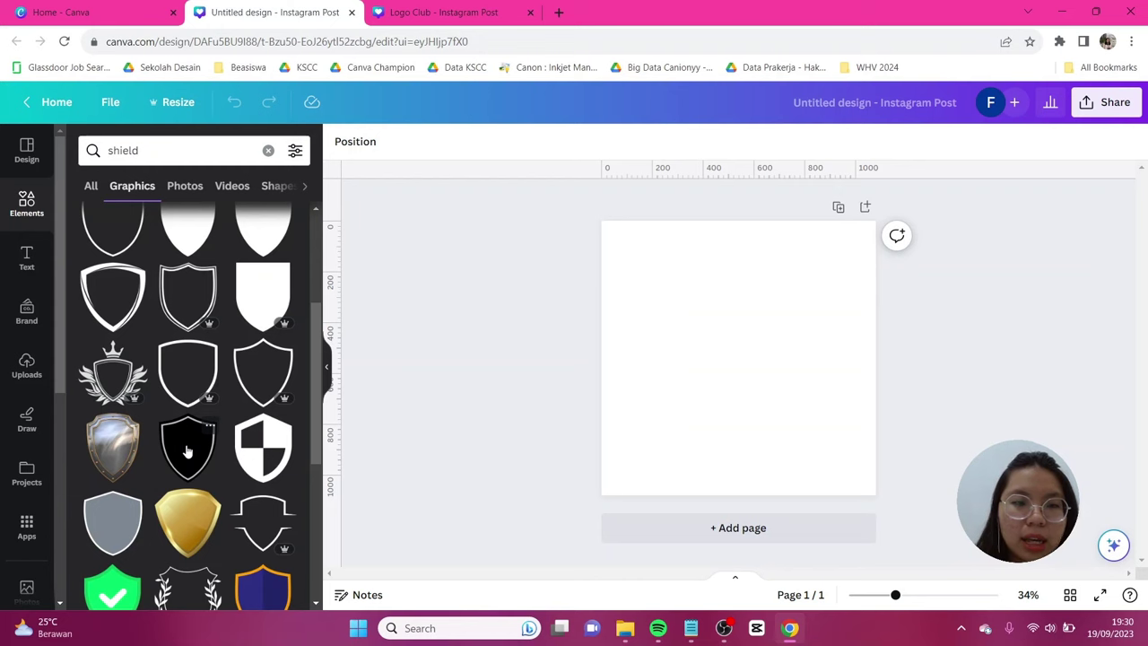
{"action": "left_click", "coordinate": [114, 523]}
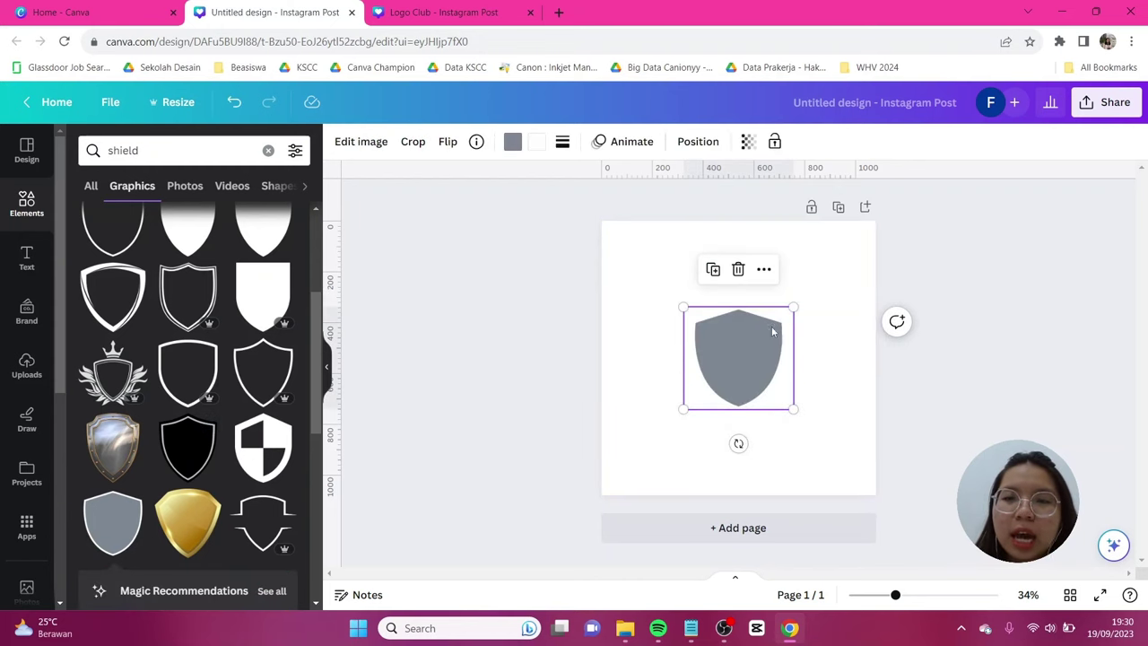
- Set the shield's fill color to #190750
{"action": "left_click", "coordinate": [512, 140]}
{"action": "left_click", "coordinate": [86, 233]}
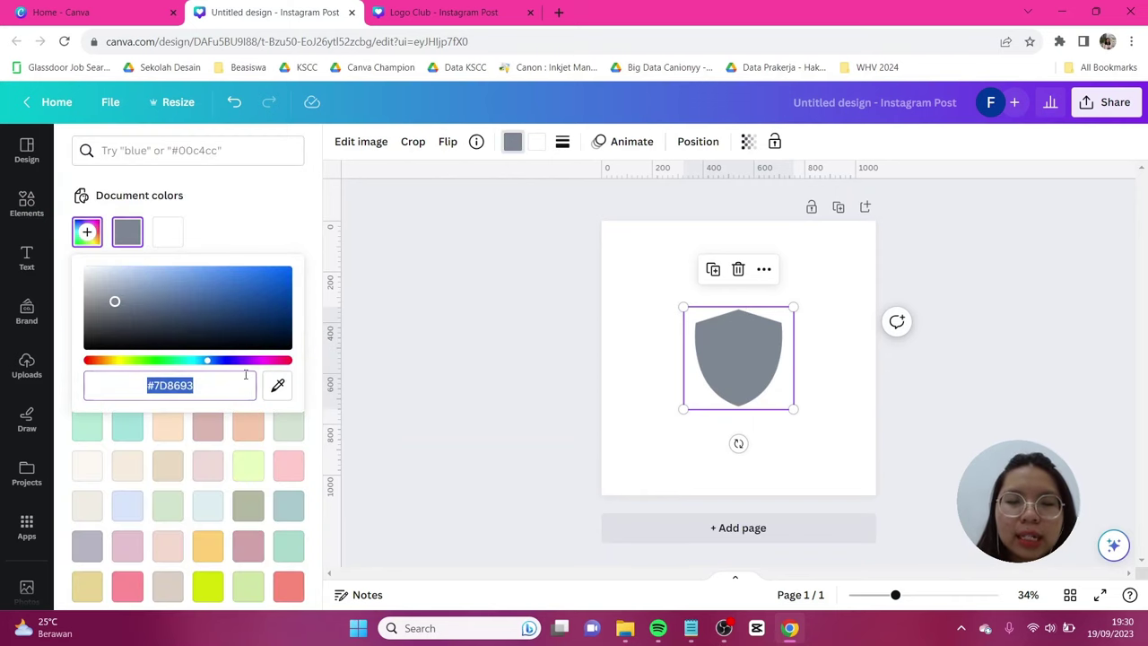
{"action": "type", "text": "#19"}
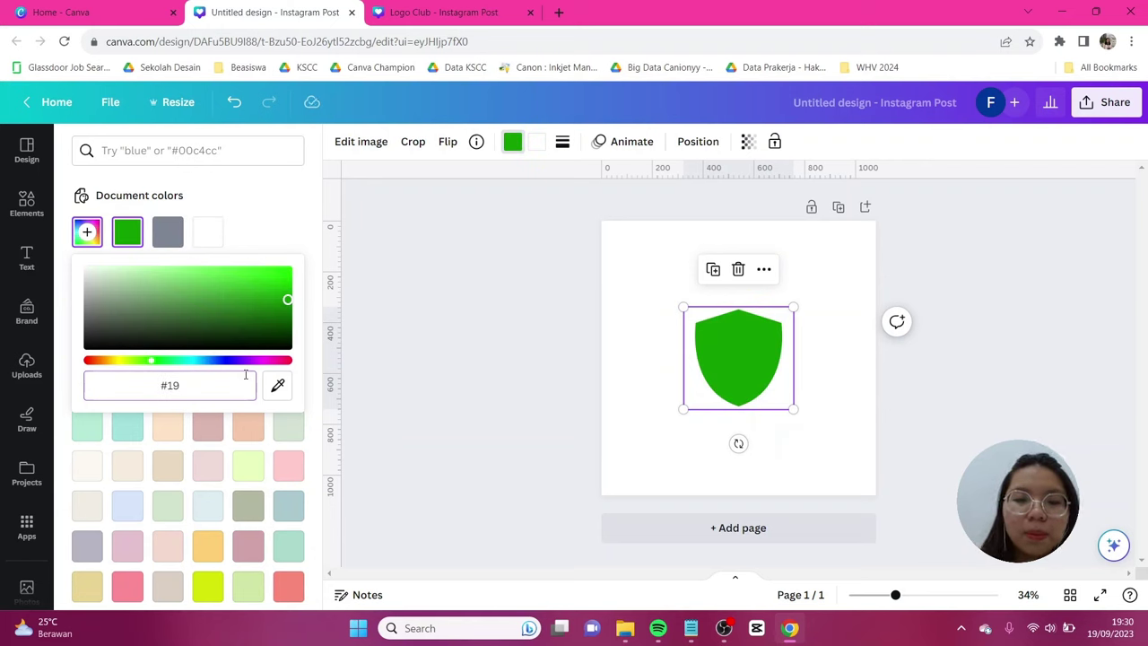
{"action": "type", "text": "075"}
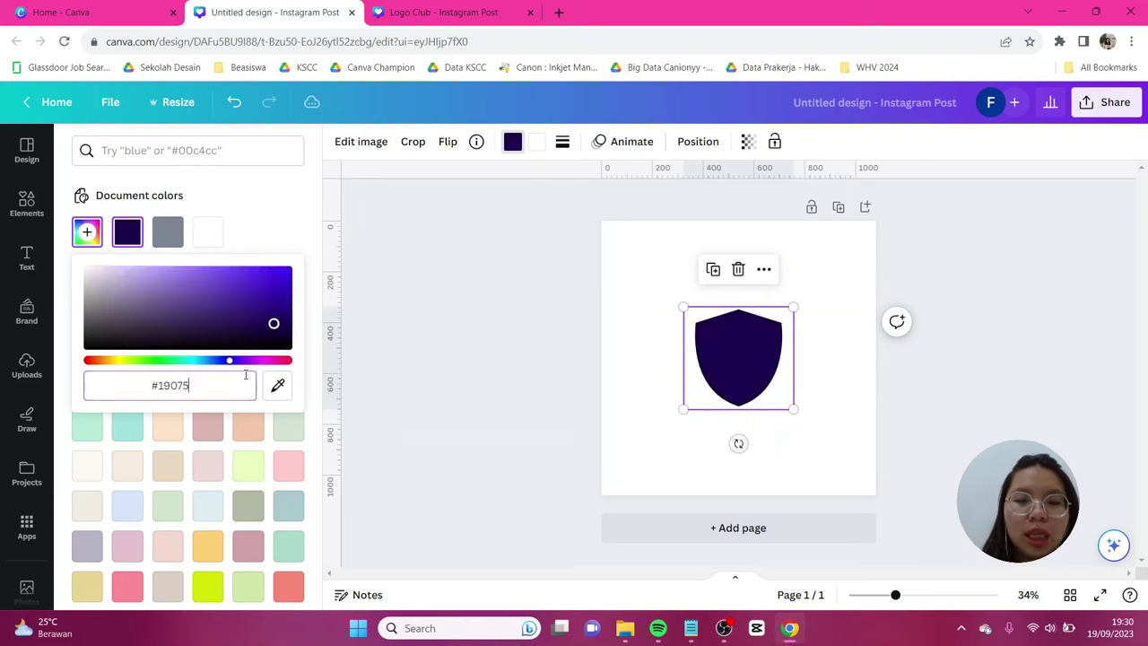
{"action": "type", "text": "0"}
- Change the shield's white outline color to #007FFF
{"action": "left_click", "coordinate": [535, 144]}
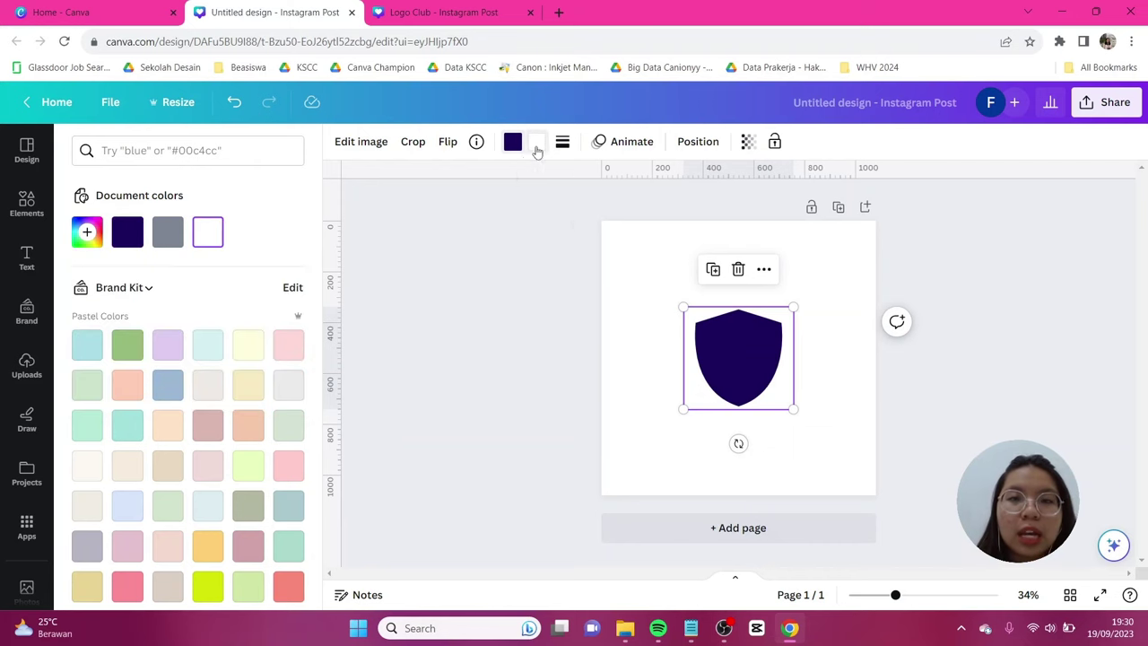
{"action": "left_click", "coordinate": [87, 232]}
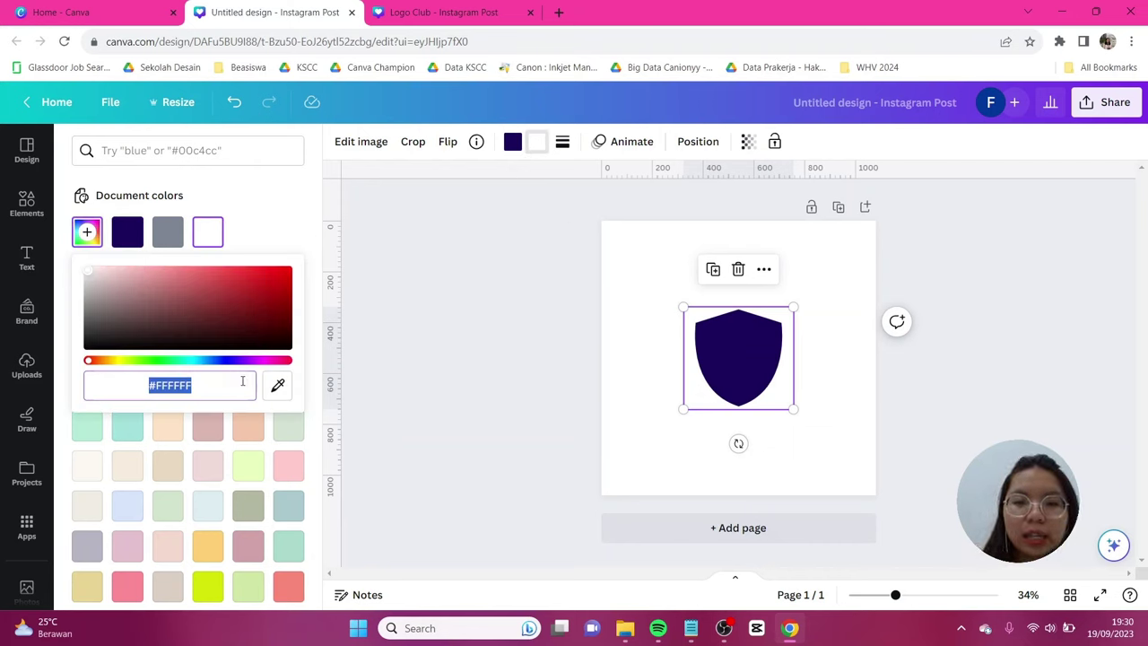
{"action": "type", "text": "#007"}
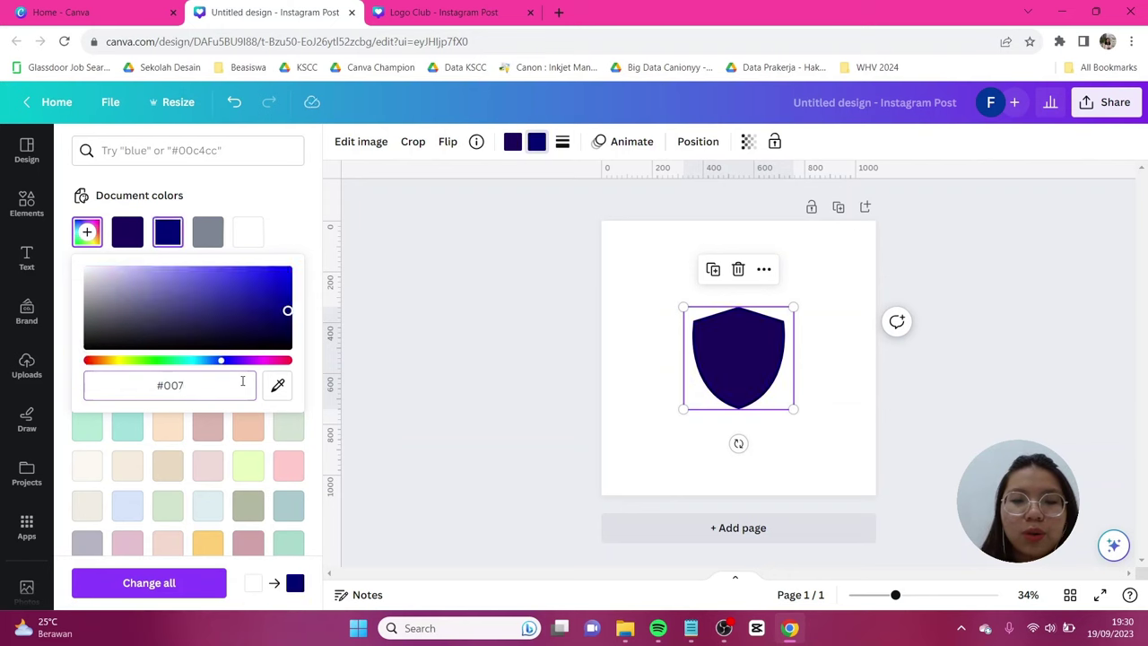
{"action": "type", "text": "FFF"}
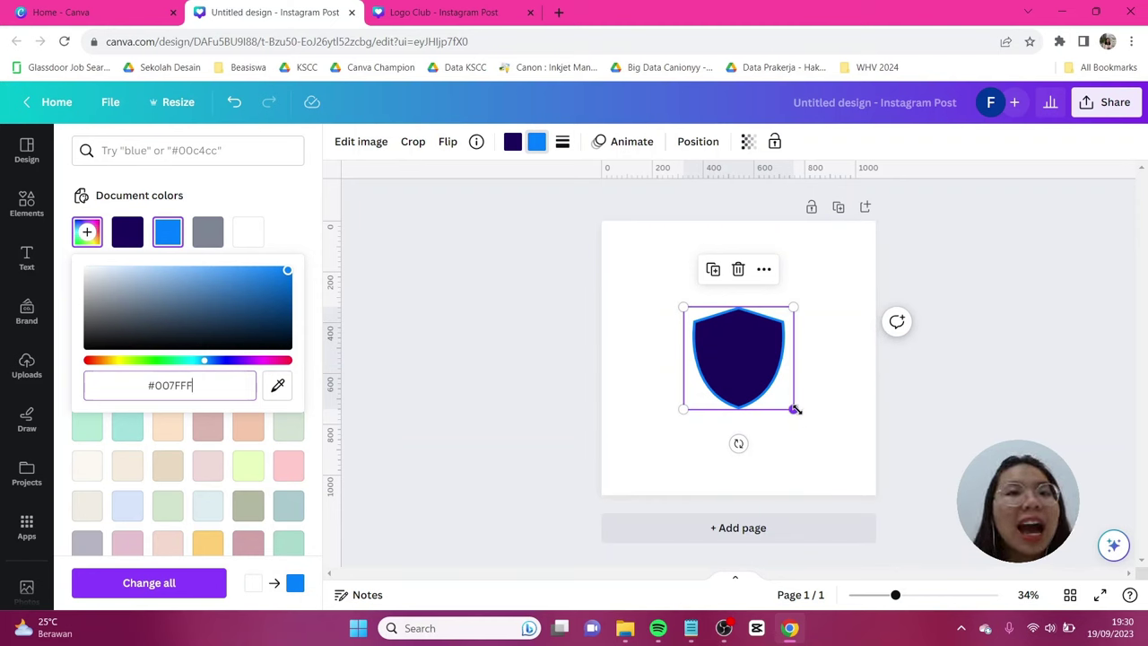
- Enlarge the shield to fill most of the page and center it
{"action": "left_click_drag", "start_coordinate": [795, 409], "coordinate": [879, 490]}
{"action": "left_click_drag", "start_coordinate": [793, 432], "coordinate": [751, 385]}
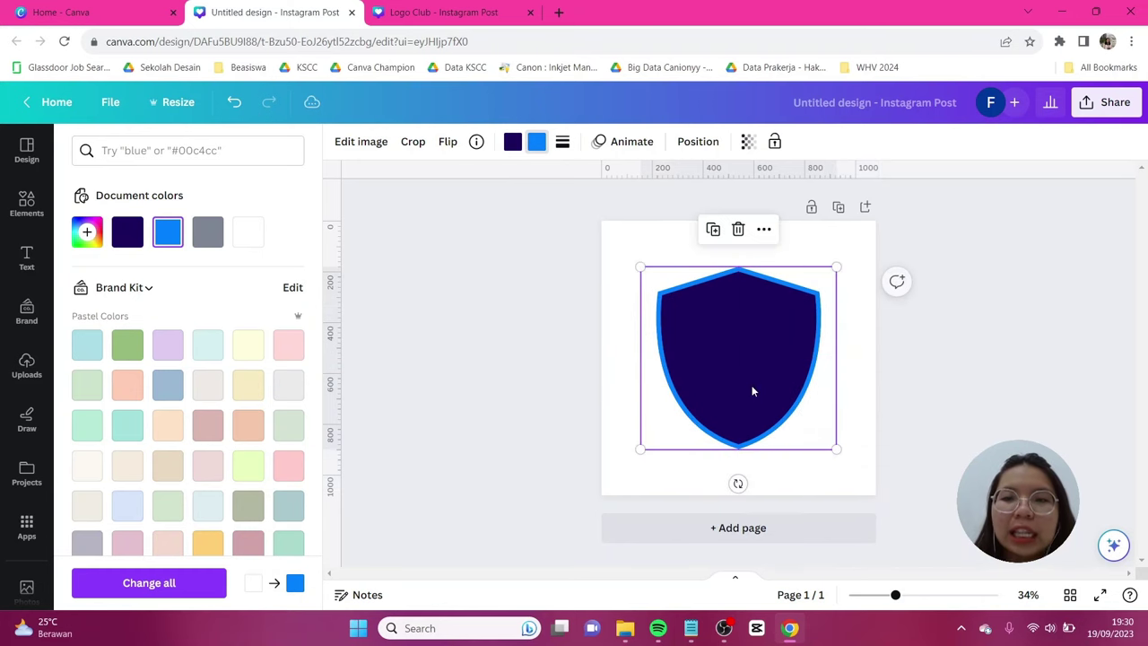
{"action": "key", "text": "Escape"}
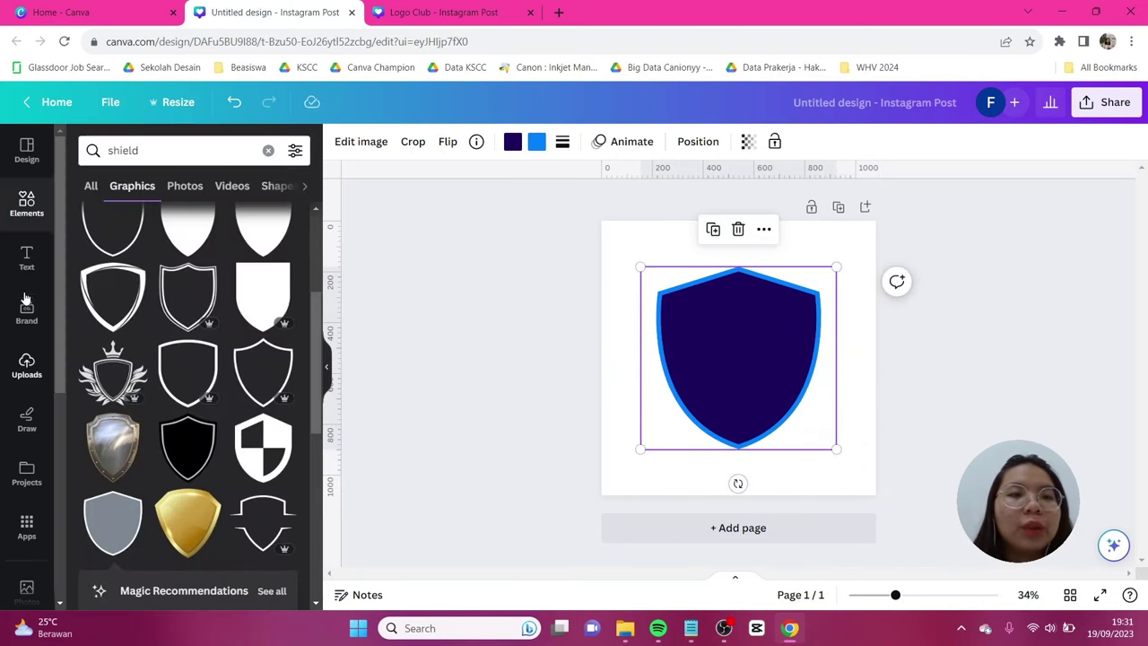
- Search the graphic elements for "underwater sunrays" and add the light blue fading rays graphic to the page
{"action": "left_click", "coordinate": [27, 205]}
{"action": "left_click", "coordinate": [180, 150]}
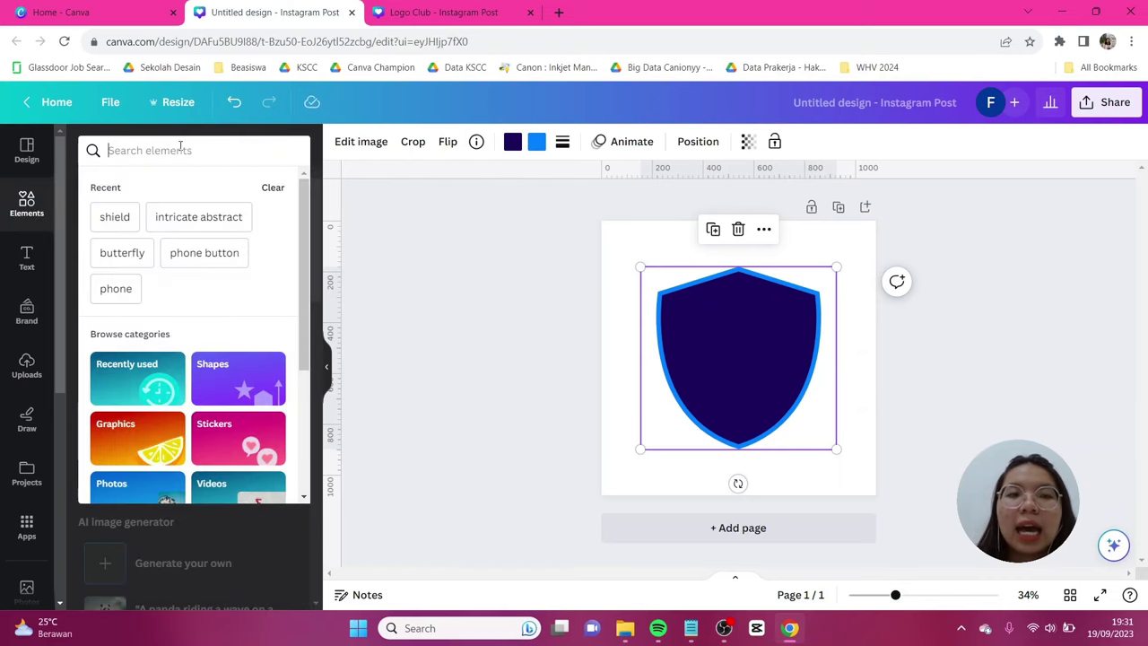
{"action": "type", "text": "under"}
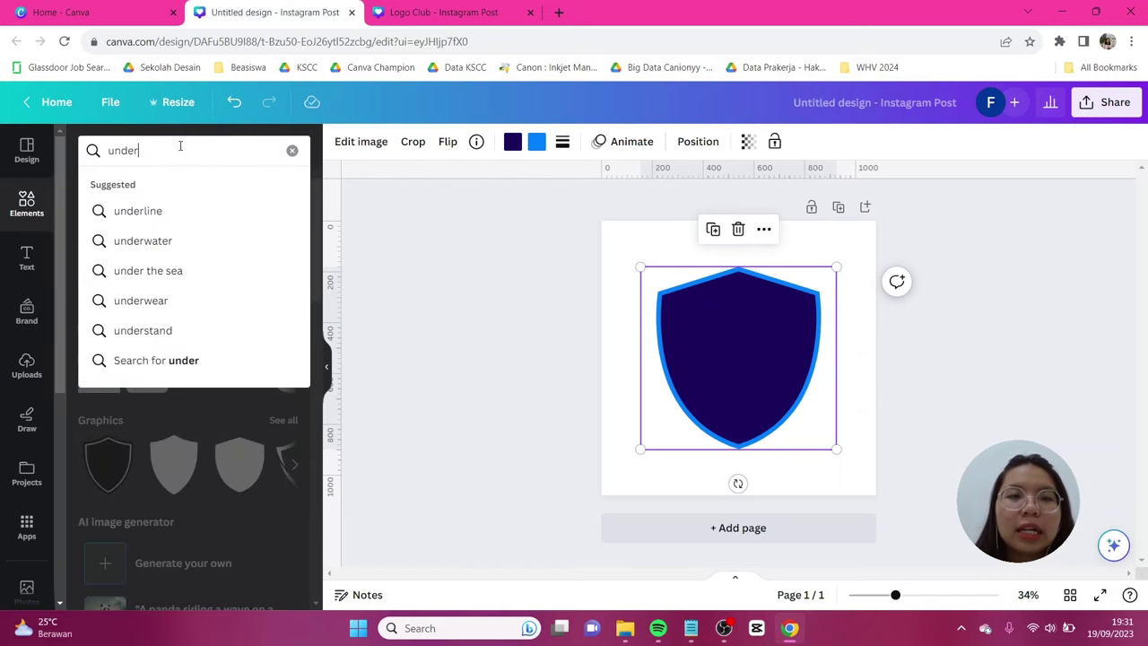
{"action": "type", "text": "water sunrays"}
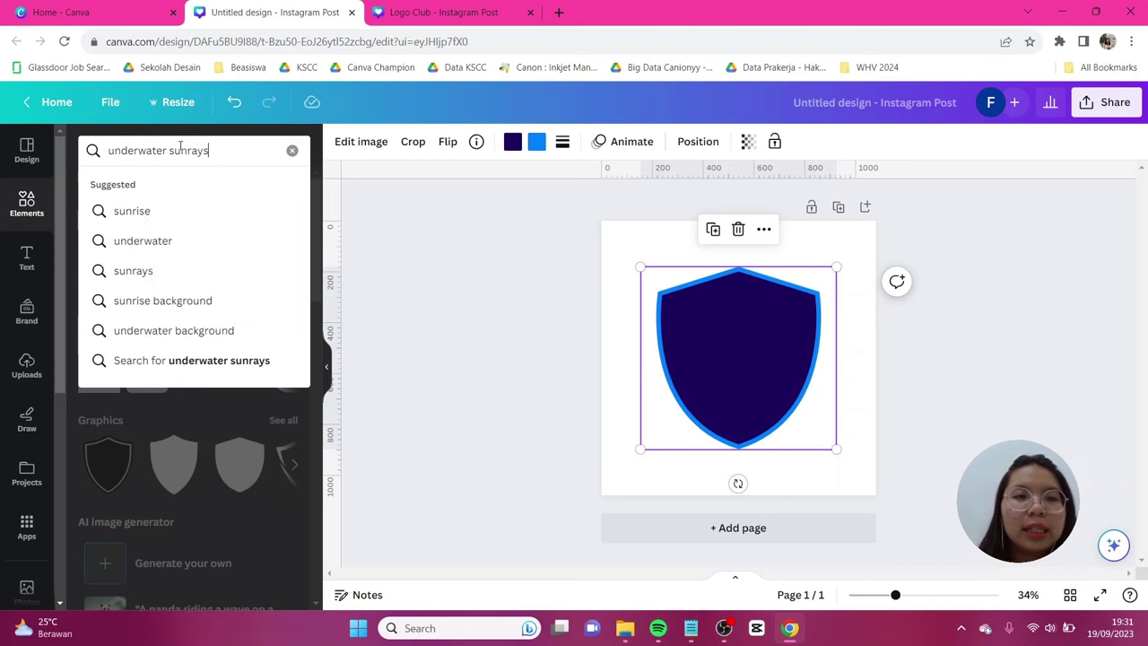
{"action": "key", "text": "Return"}
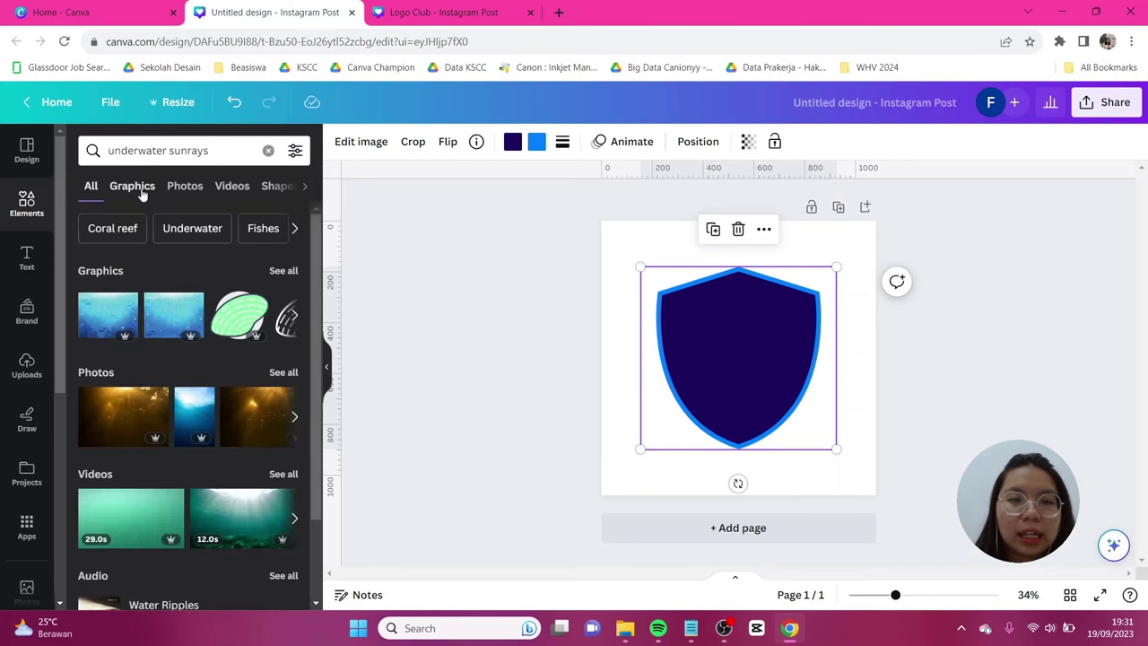
{"action": "left_click", "coordinate": [132, 187]}
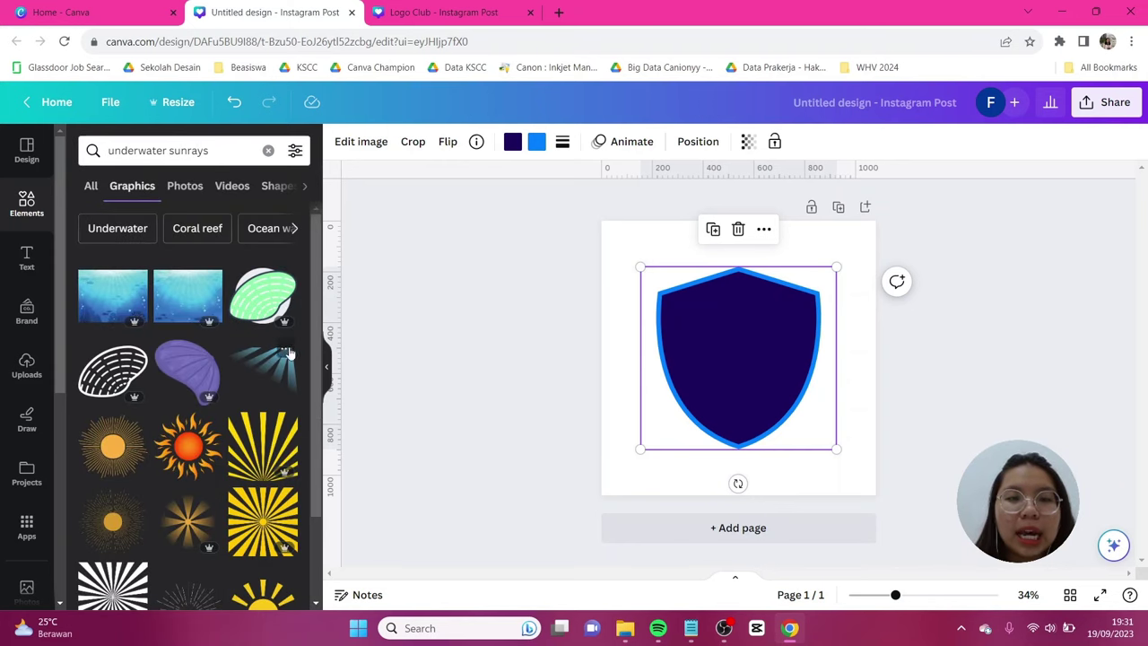
{"action": "left_click", "coordinate": [283, 368]}
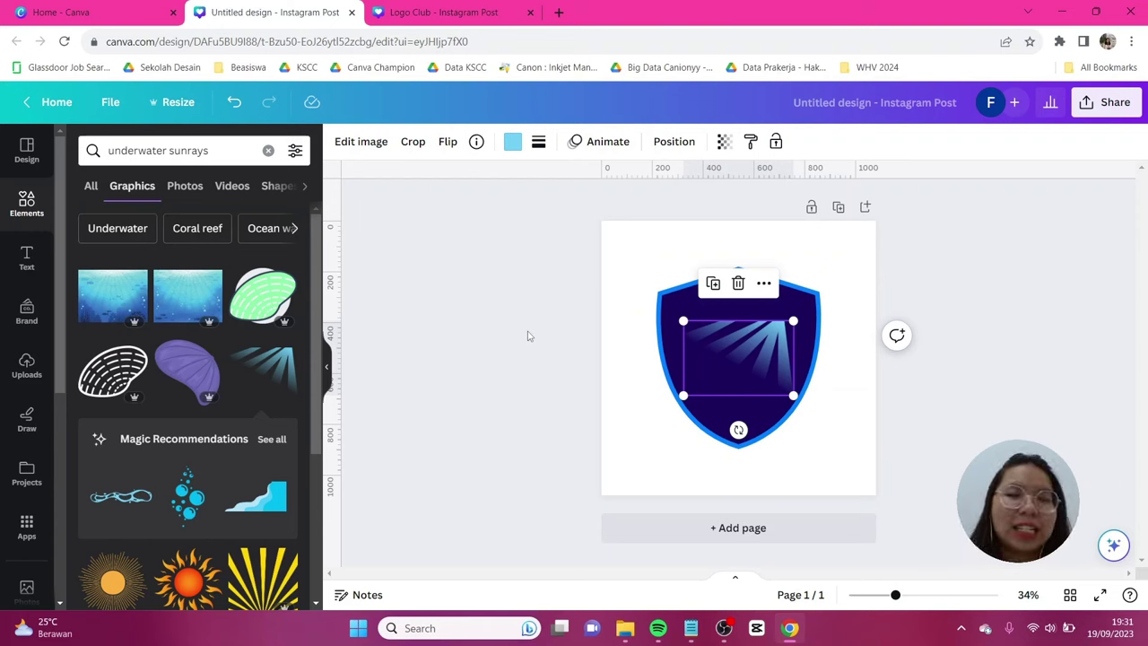
- Rotate the rays graphic slightly clockwise and fit it into the shield's upper-right corner, along the top edge
{"action": "left_click_drag", "start_coordinate": [720, 334], "coordinate": [735, 307]}
{"action": "mouse_move", "coordinate": [752, 401]}
{"action": "left_mouse_down"}
{"action": "mouse_move", "coordinate": [721, 408]}
{"action": "mouse_move", "coordinate": [737, 411]}
{"action": "left_mouse_up"}
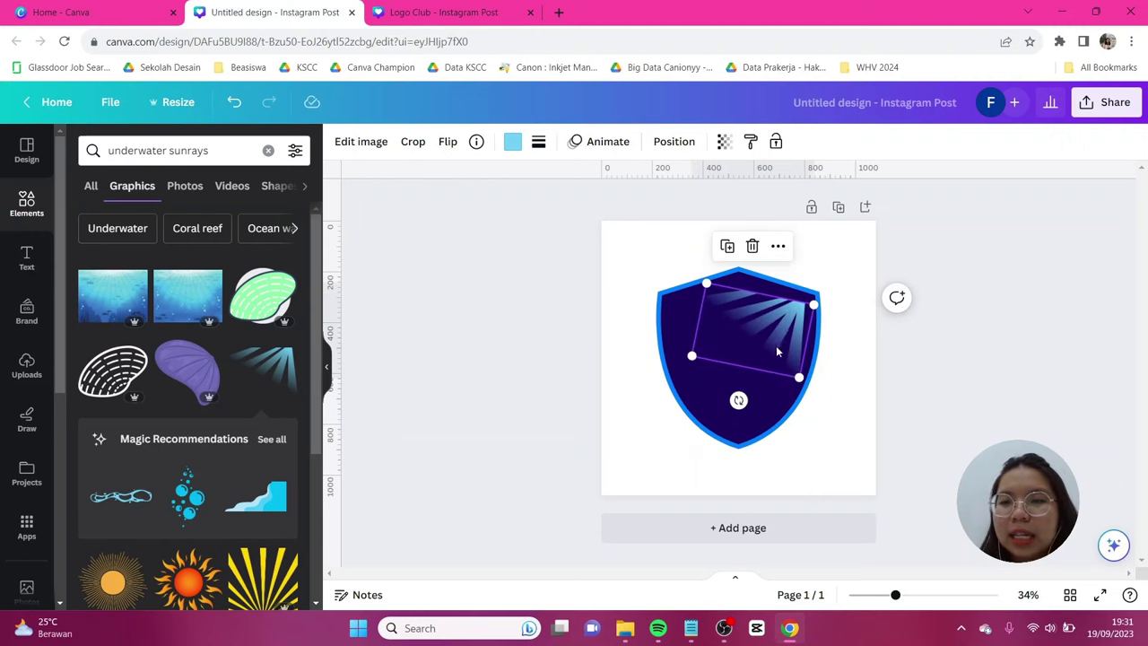
{"action": "left_click", "coordinate": [783, 326]}
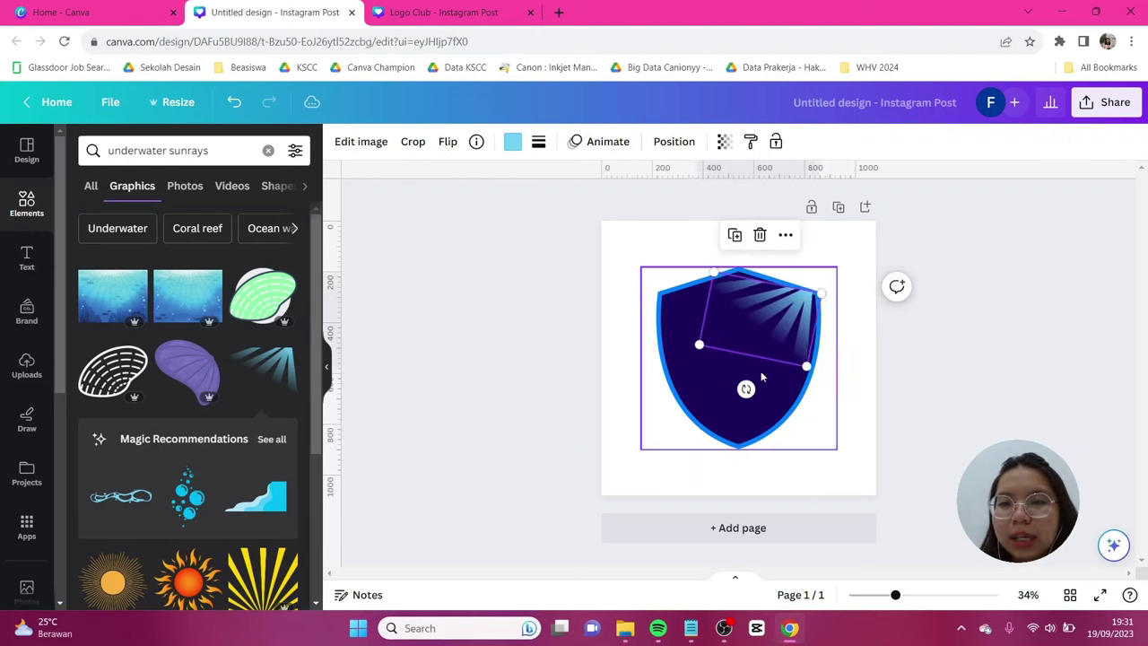
{"action": "left_click_drag", "start_coordinate": [744, 389], "coordinate": [742, 389]}
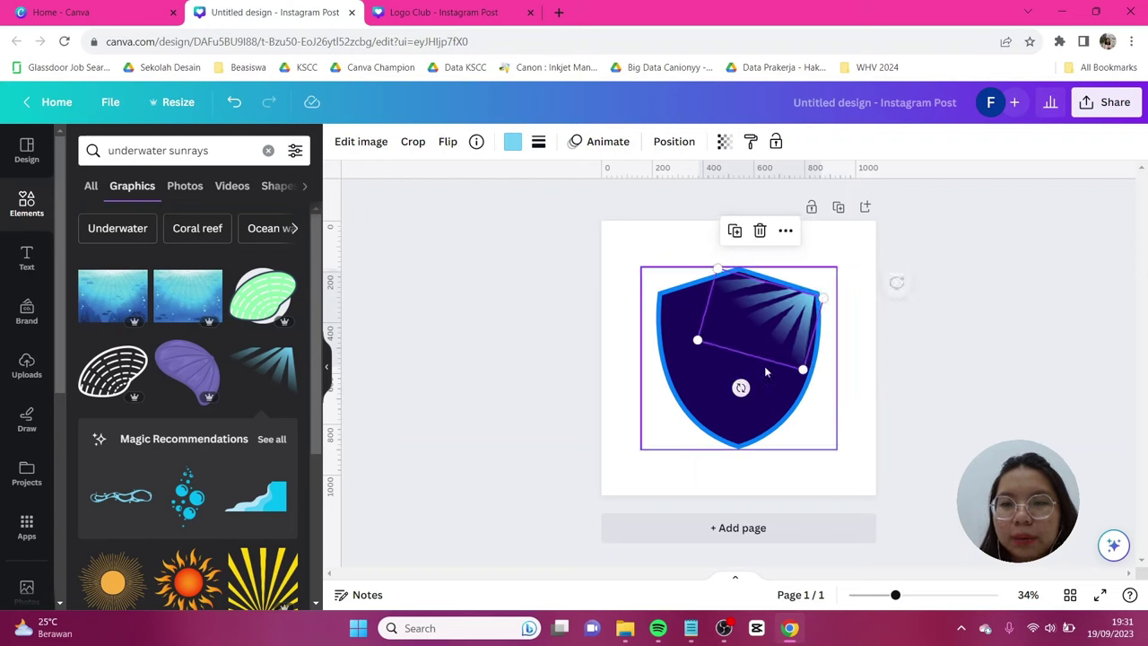
{"action": "key", "text": "Escape"}
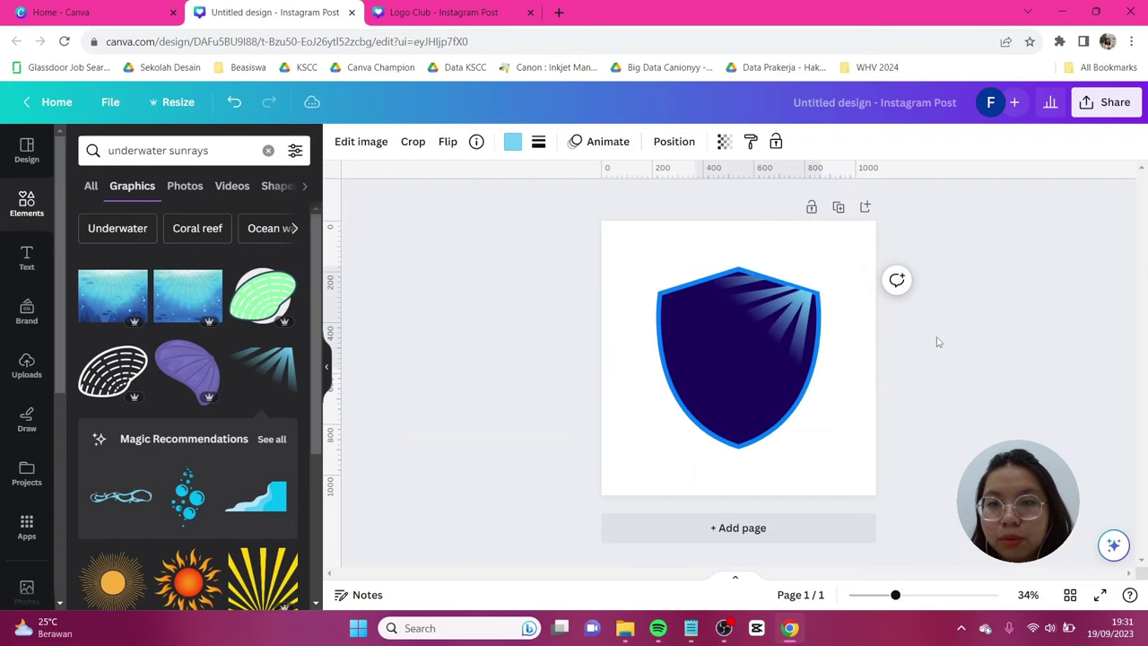
{"action": "left_click", "coordinate": [901, 350]}
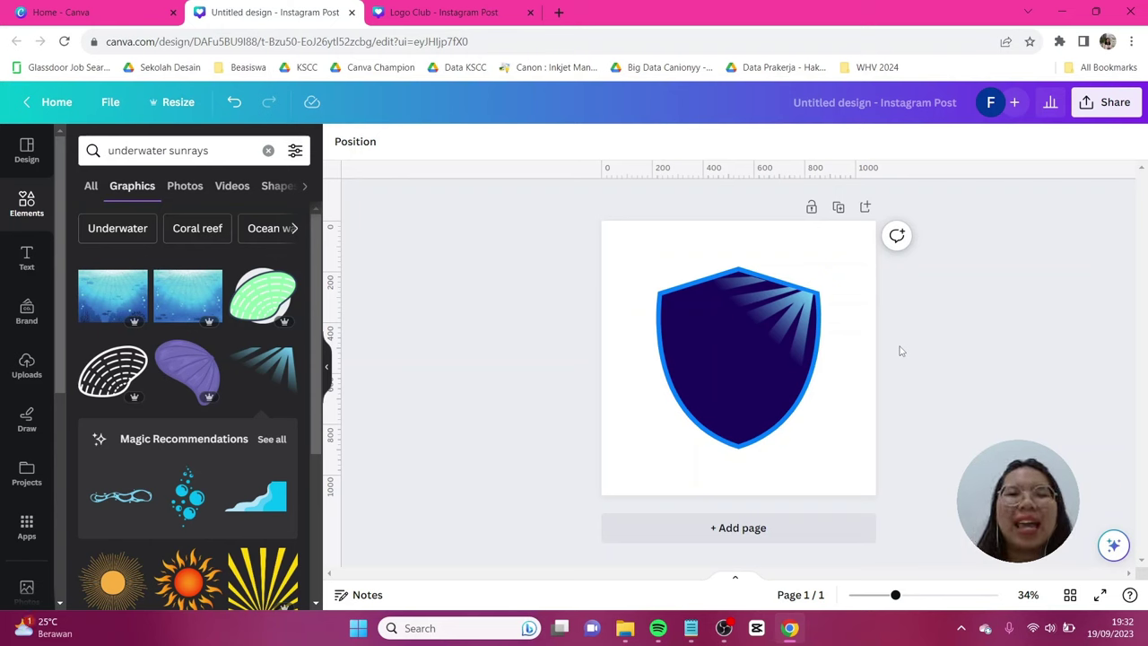
- Search the graphic elements for "soccer ball" and add the gold trophy with a soccer ball and confetti to the page
{"action": "left_click", "coordinate": [27, 205]}
{"action": "left_click", "coordinate": [201, 151]}
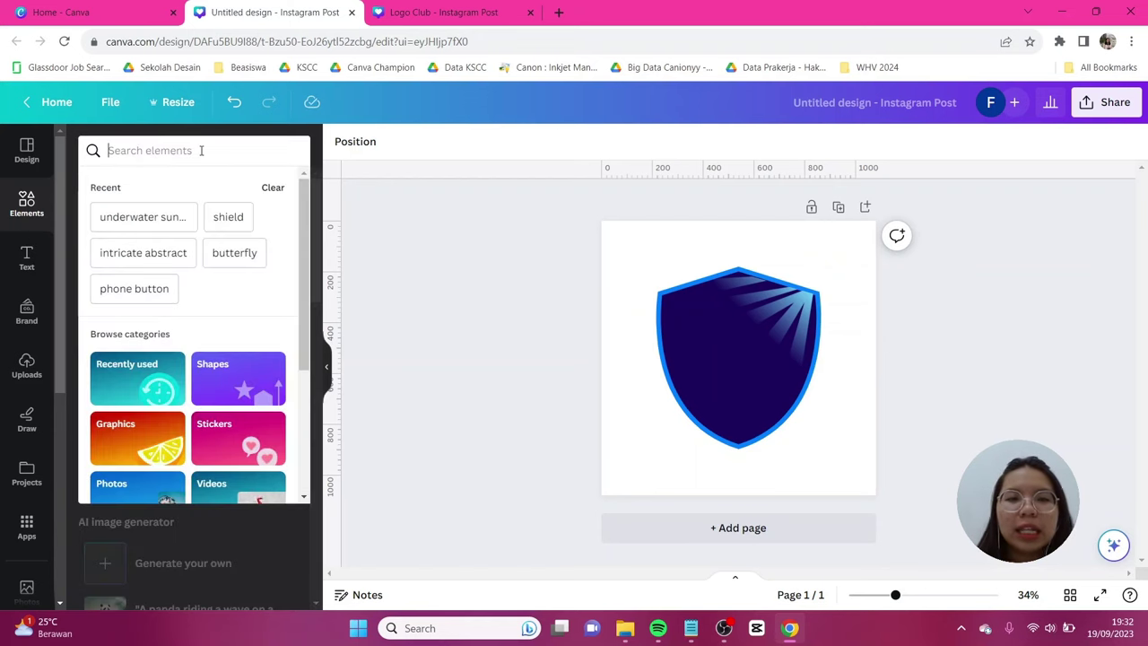
{"action": "type", "text": "soccer"}
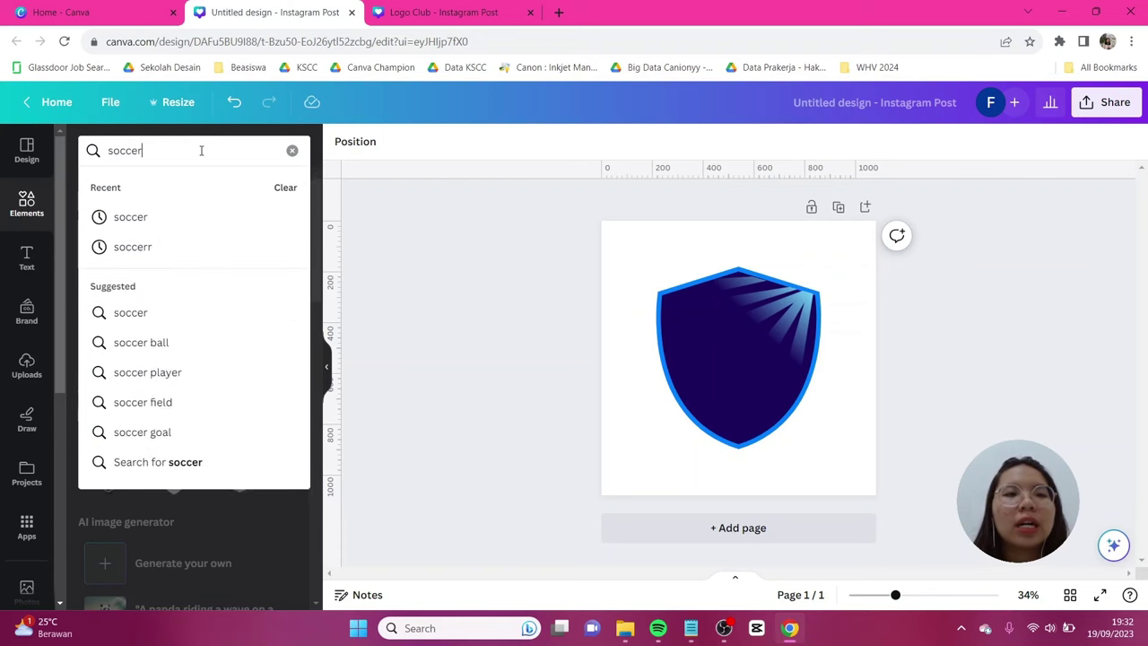
{"action": "type", "text": " ball"}
{"action": "key", "text": "Return"}
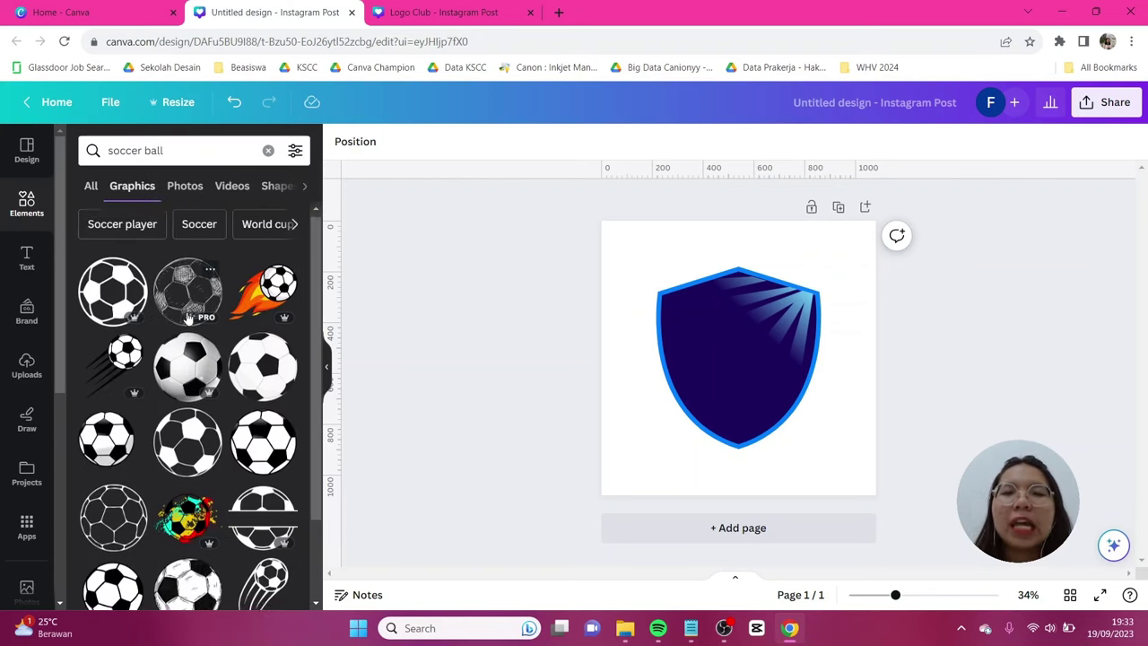
{"action": "scroll", "coordinate": [187, 318], "scroll_direction": "down", "scroll_amount": 1}
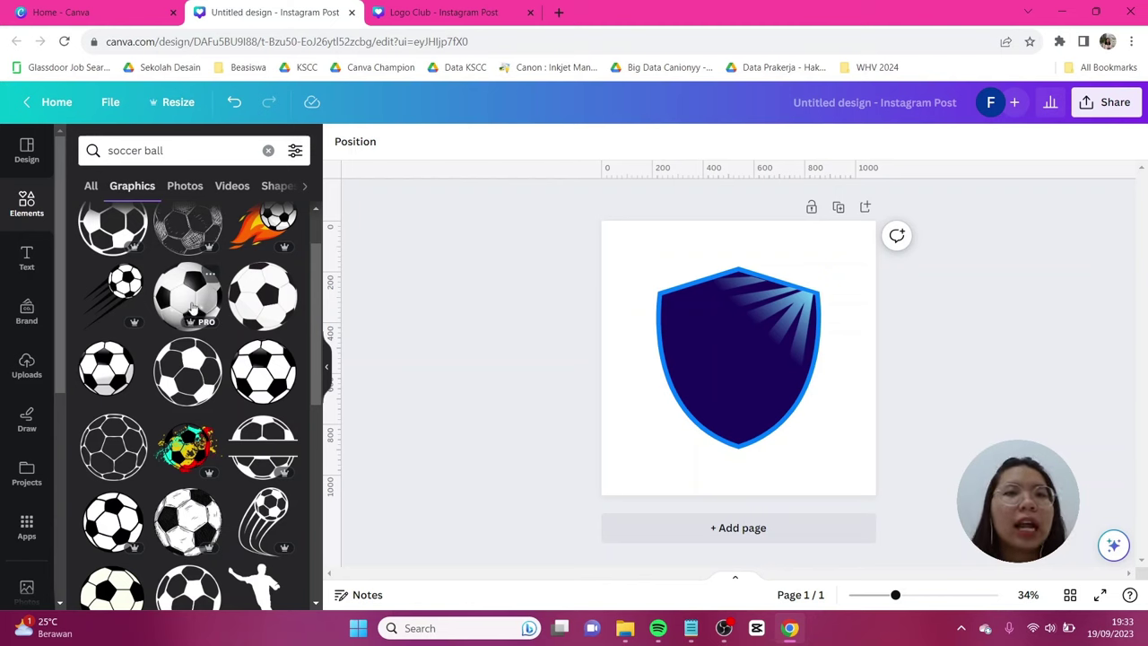
{"action": "scroll", "coordinate": [188, 318], "scroll_direction": "down", "scroll_amount": 2}
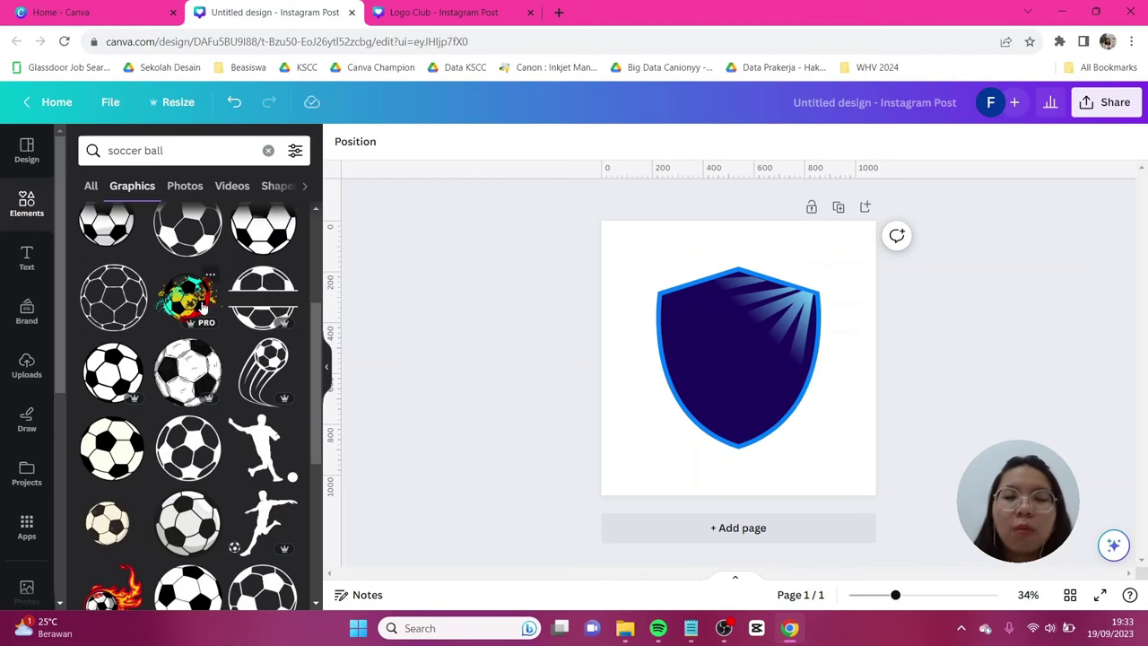
{"action": "scroll", "coordinate": [197, 321], "scroll_direction": "down", "scroll_amount": 4}
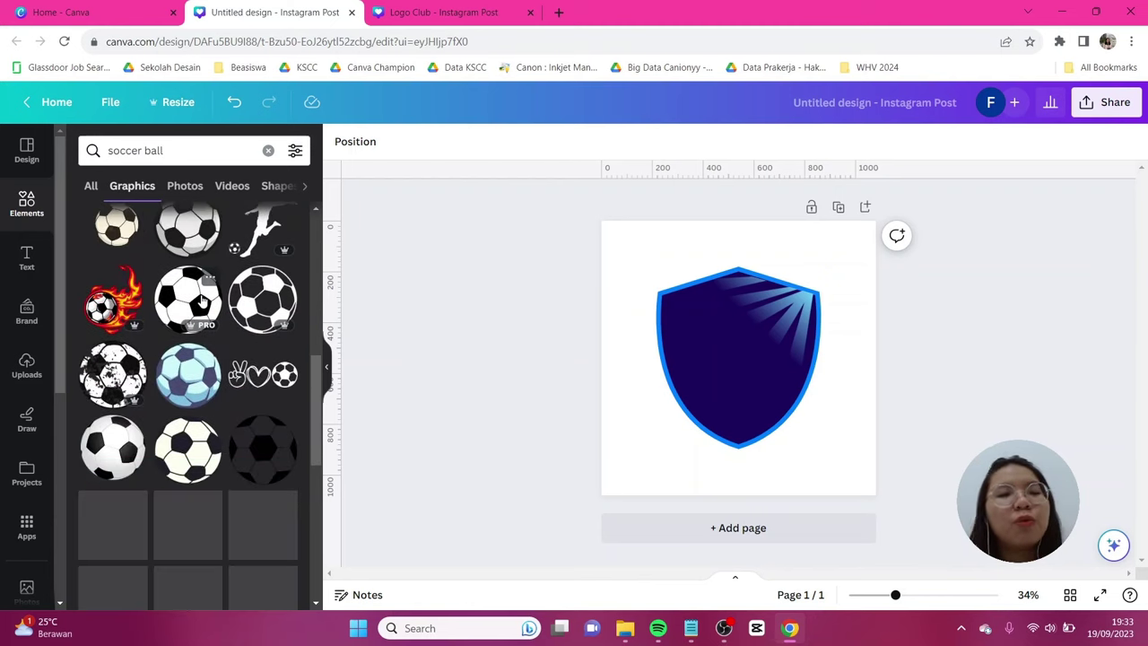
{"action": "scroll", "coordinate": [203, 303], "scroll_direction": "down", "scroll_amount": 1}
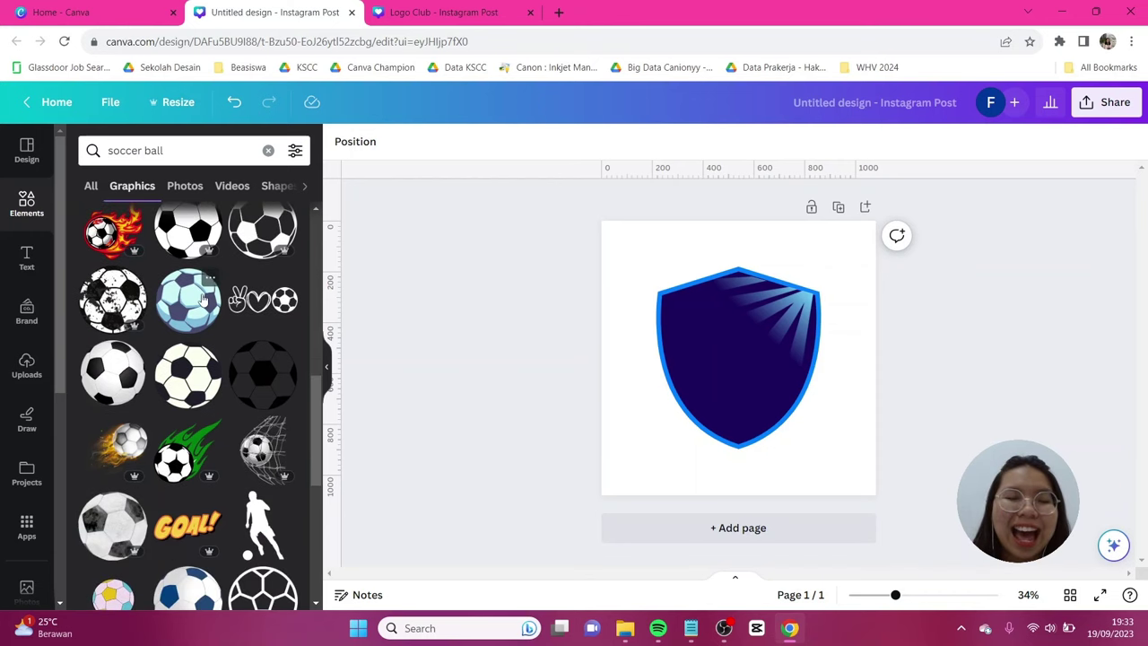
{"action": "scroll", "coordinate": [204, 300], "scroll_direction": "down", "scroll_amount": 5}
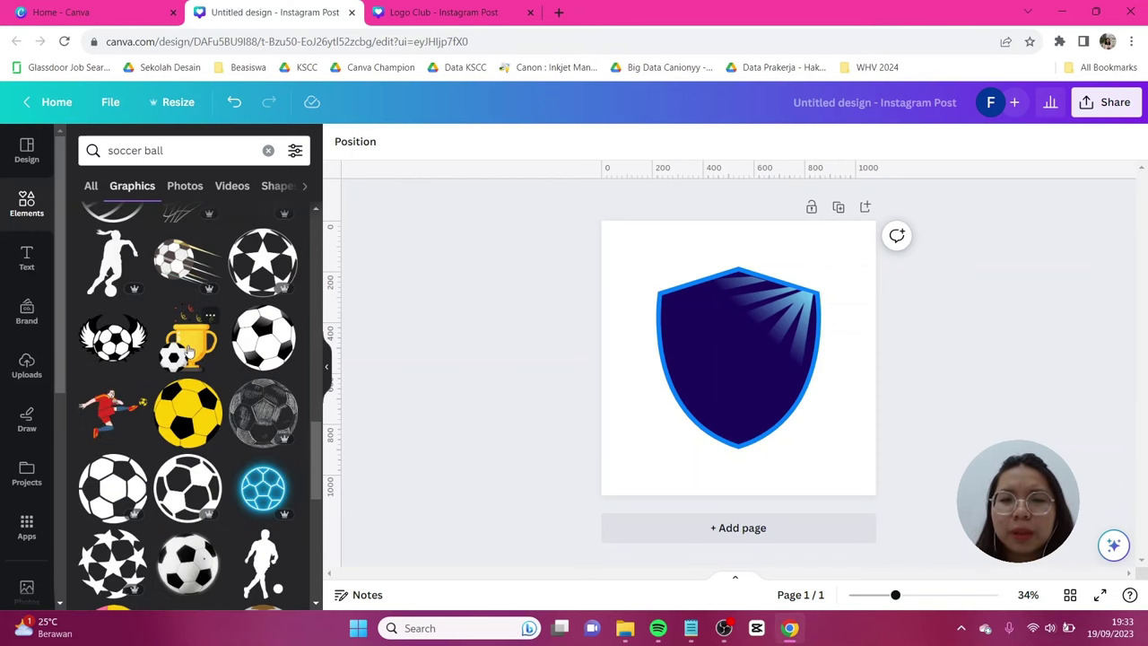
{"action": "left_click", "coordinate": [189, 351]}
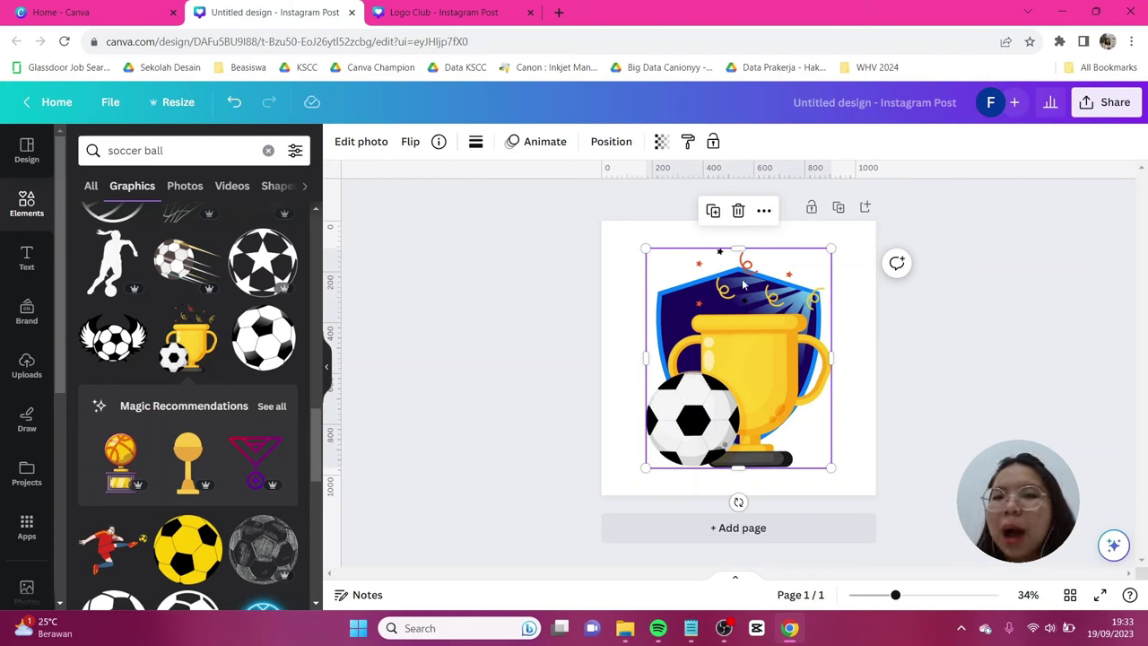
- Crop the confetti off the top of the trophy graphic, then shrink it and center it in the shield's upper half
{"action": "left_click_drag", "start_coordinate": [737, 248], "coordinate": [737, 311]}
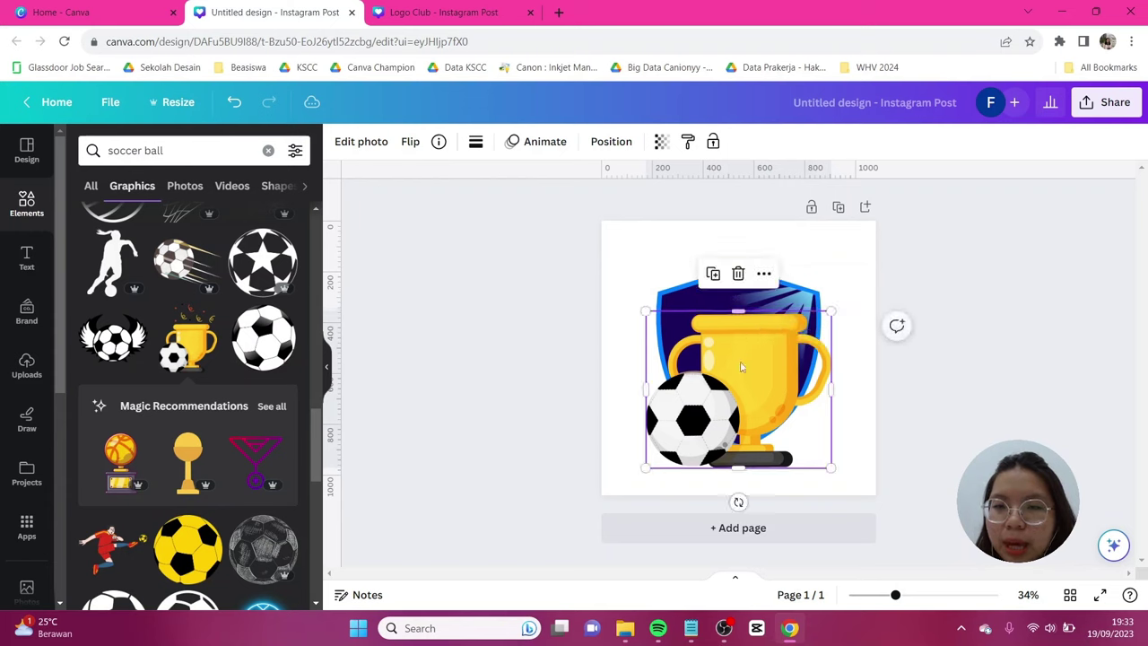
{"action": "left_click_drag", "start_coordinate": [831, 311], "coordinate": [743, 386]}
{"action": "left_click_drag", "start_coordinate": [692, 430], "coordinate": [736, 350]}
{"action": "left_click_drag", "start_coordinate": [789, 385], "coordinate": [792, 390]}
{"action": "left_click_drag", "start_coordinate": [741, 363], "coordinate": [736, 354]}
{"action": "left_click", "coordinate": [848, 377]}
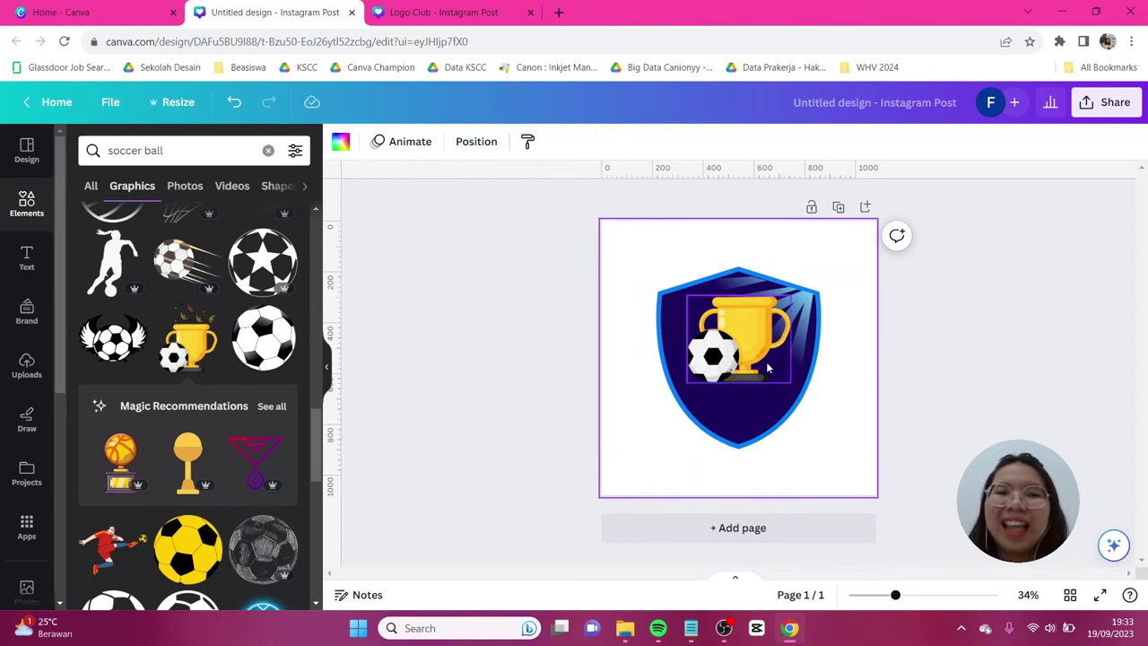
- Add a five-pointed star from the basic shapes to the page
{"action": "left_click", "coordinate": [34, 202]}
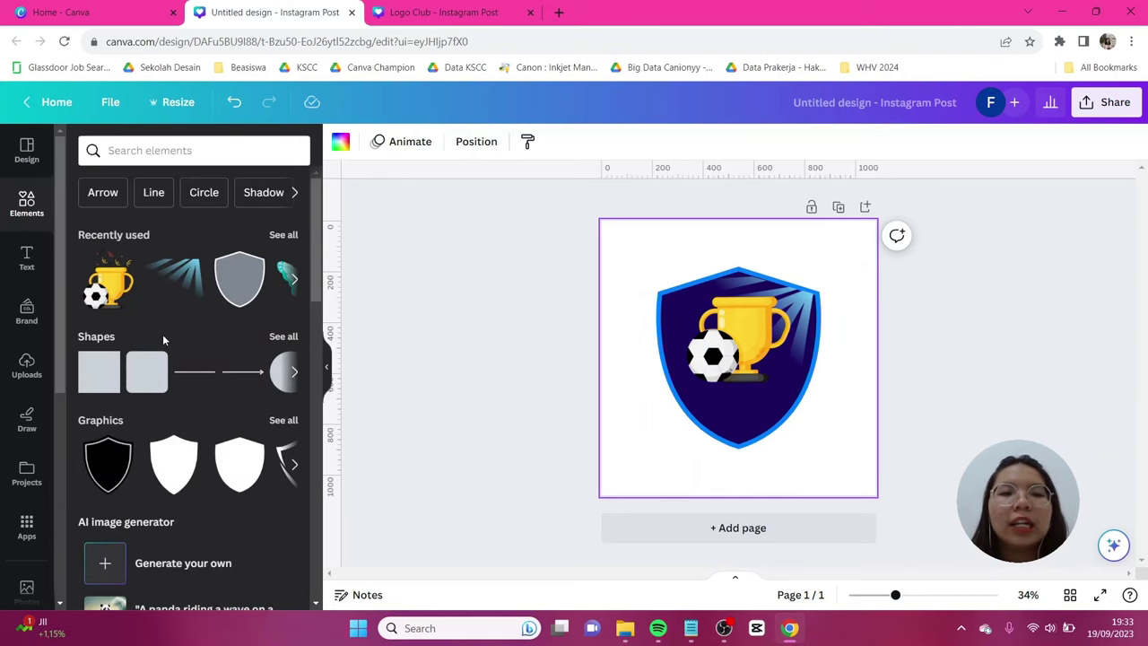
{"action": "left_click", "coordinate": [281, 336]}
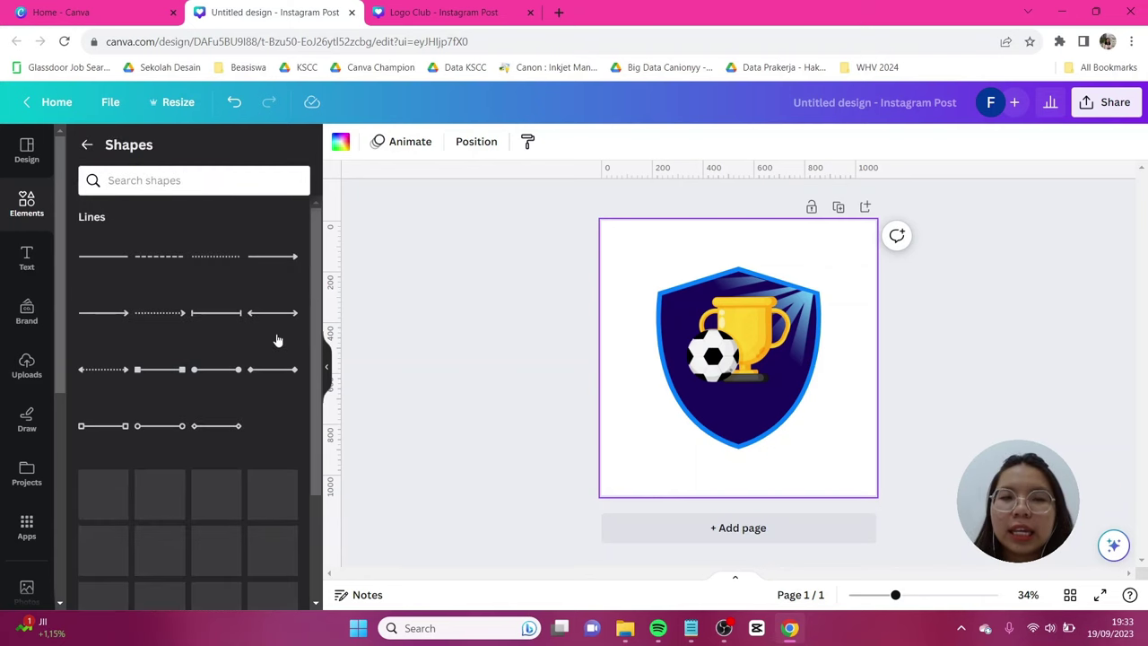
{"action": "scroll", "coordinate": [269, 350], "scroll_direction": "down", "scroll_amount": 3}
{"action": "scroll", "coordinate": [261, 359], "scroll_direction": "down", "scroll_amount": 2}
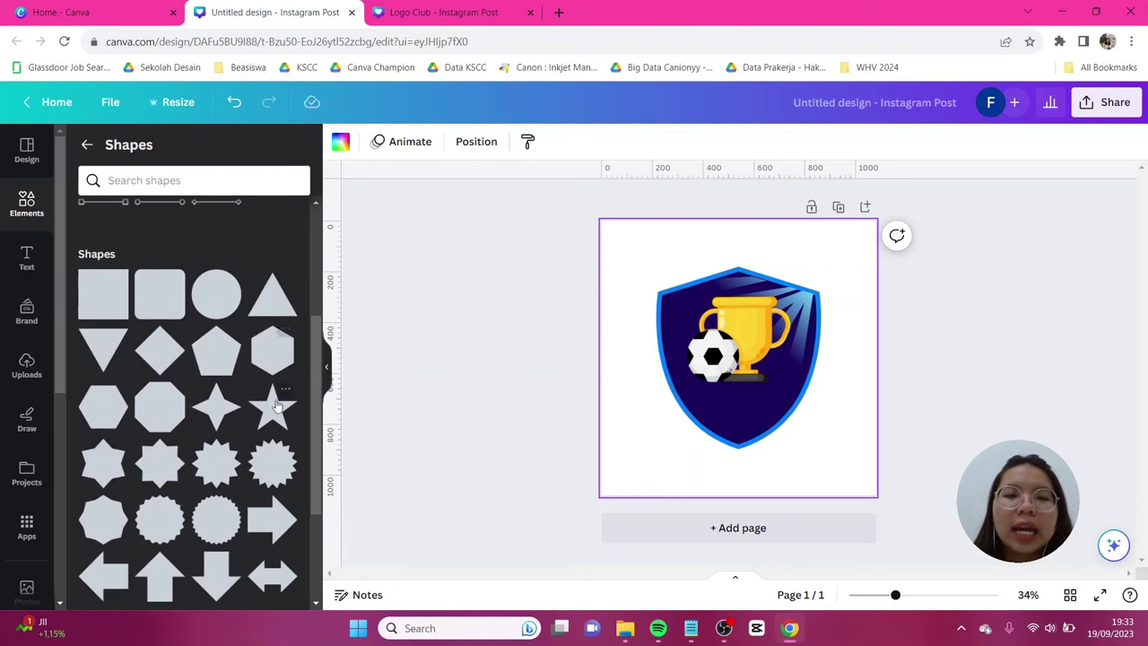
{"action": "left_click", "coordinate": [282, 410]}
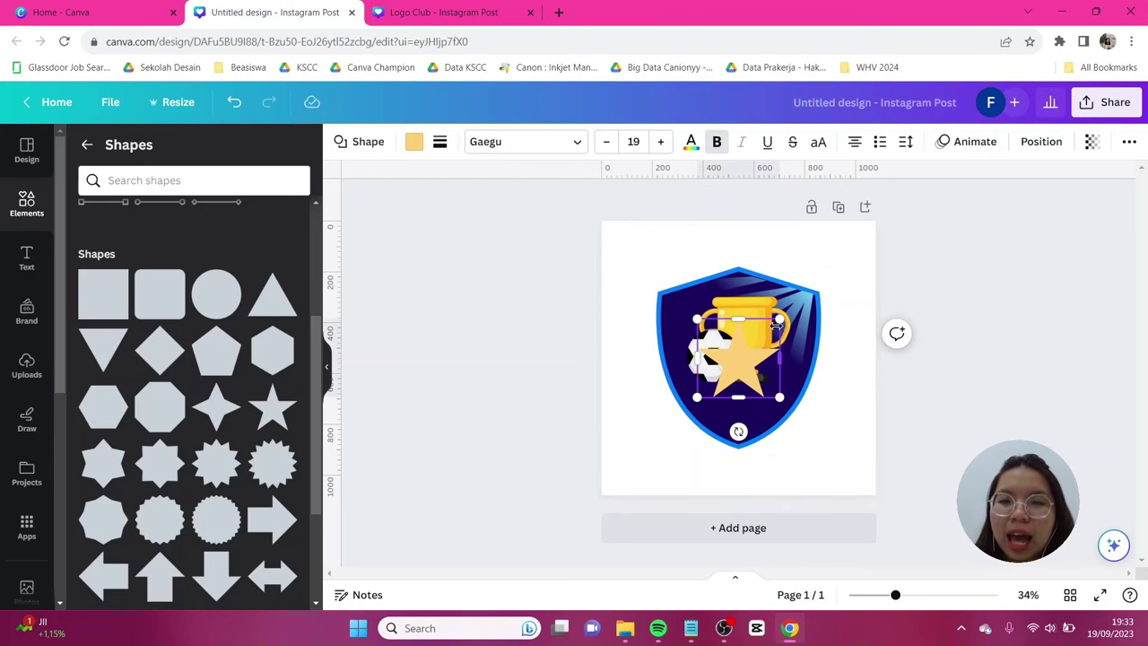
- Shrink the star to a small accent and place it inside the shield, just left of the soccer ball
{"action": "left_click_drag", "start_coordinate": [779, 319], "coordinate": [715, 384]}
{"action": "left_click_drag", "start_coordinate": [717, 429], "coordinate": [691, 388]}
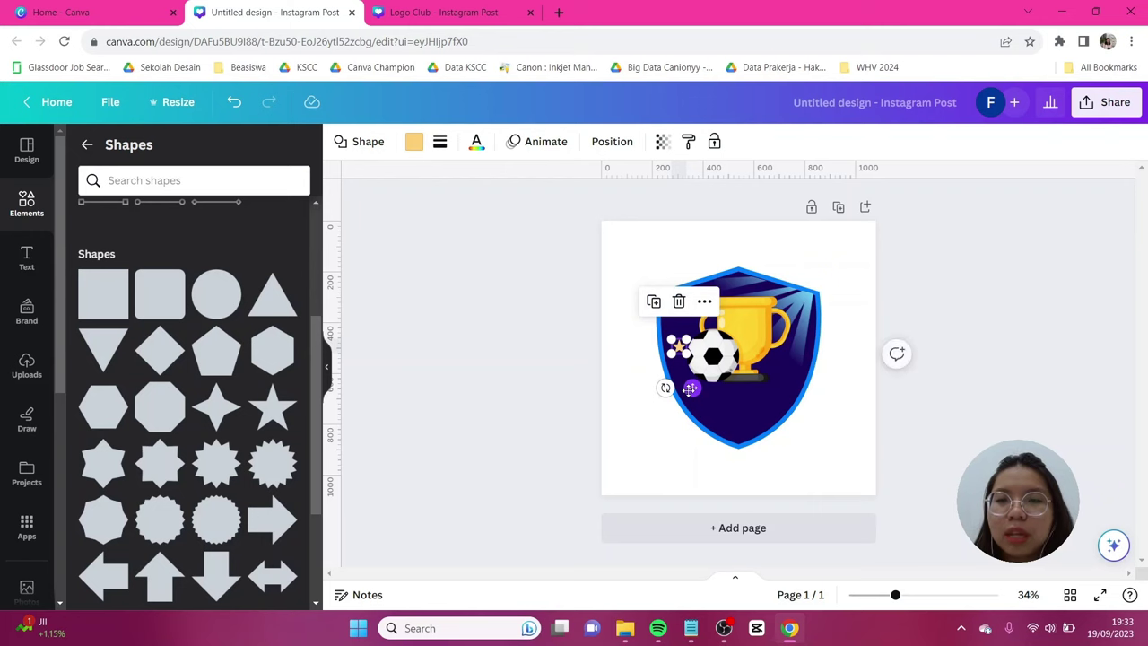
{"action": "left_click", "coordinate": [687, 338]}
{"action": "scroll", "coordinate": [633, 352], "scroll_direction": "up", "scroll_amount": 2}
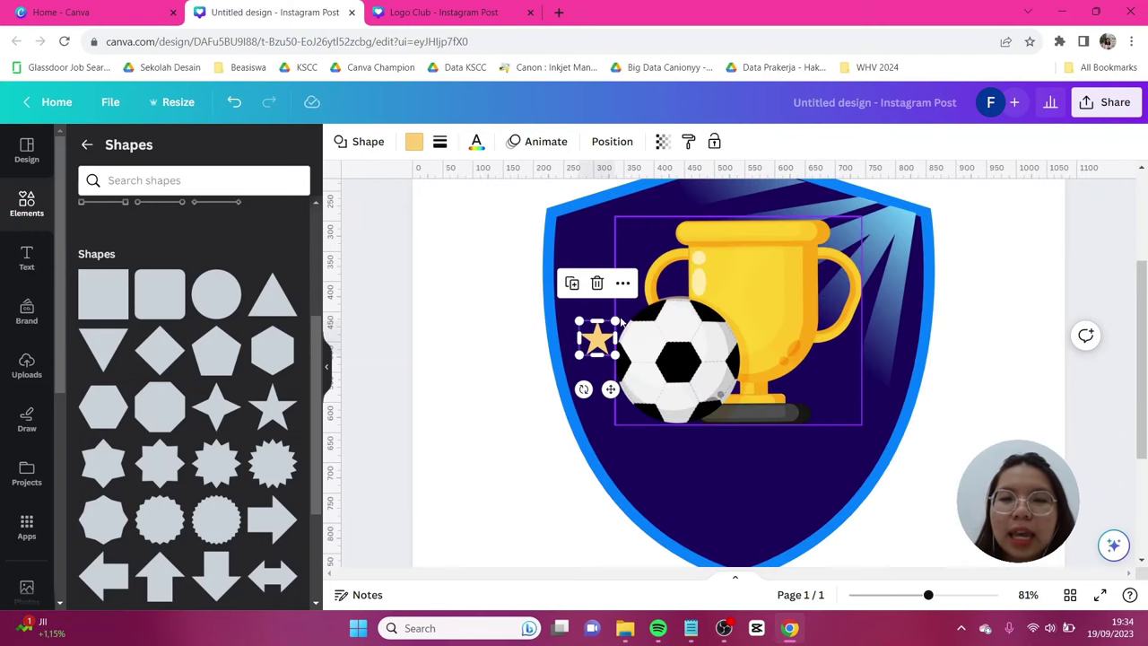
{"action": "left_click_drag", "start_coordinate": [617, 319], "coordinate": [608, 326]}
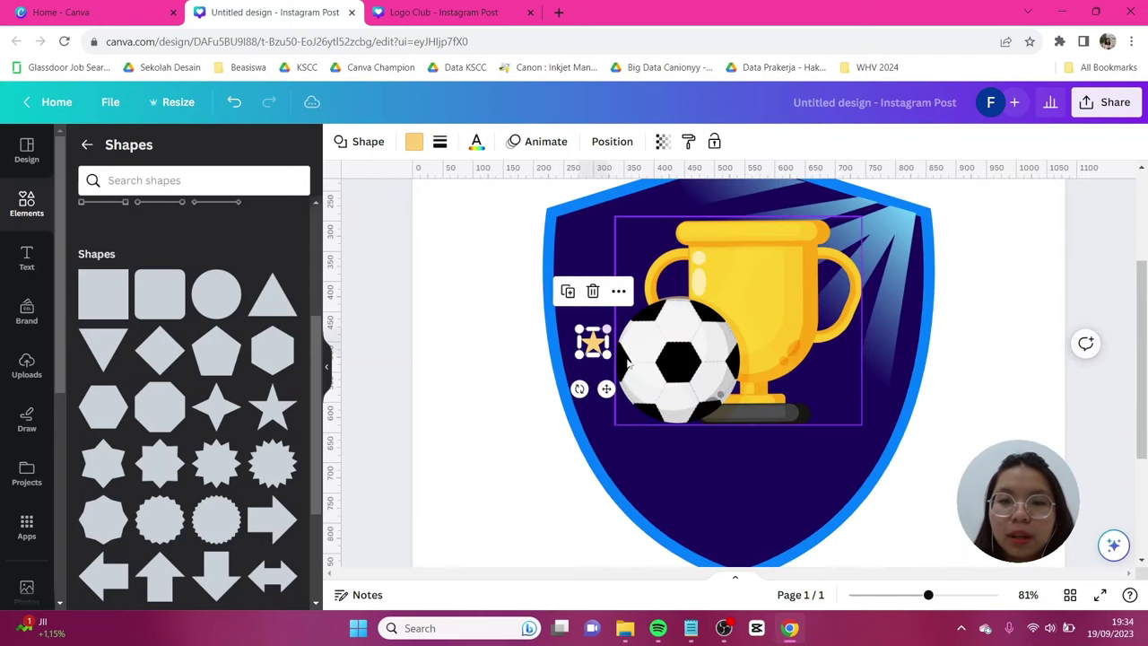
- Place a copy of the small star at the same height on the trophy's right side and recolor both stars orange
{"action": "left_click", "coordinate": [832, 377]}
{"action": "left_click_drag", "start_coordinate": [832, 377], "coordinate": [884, 387]}
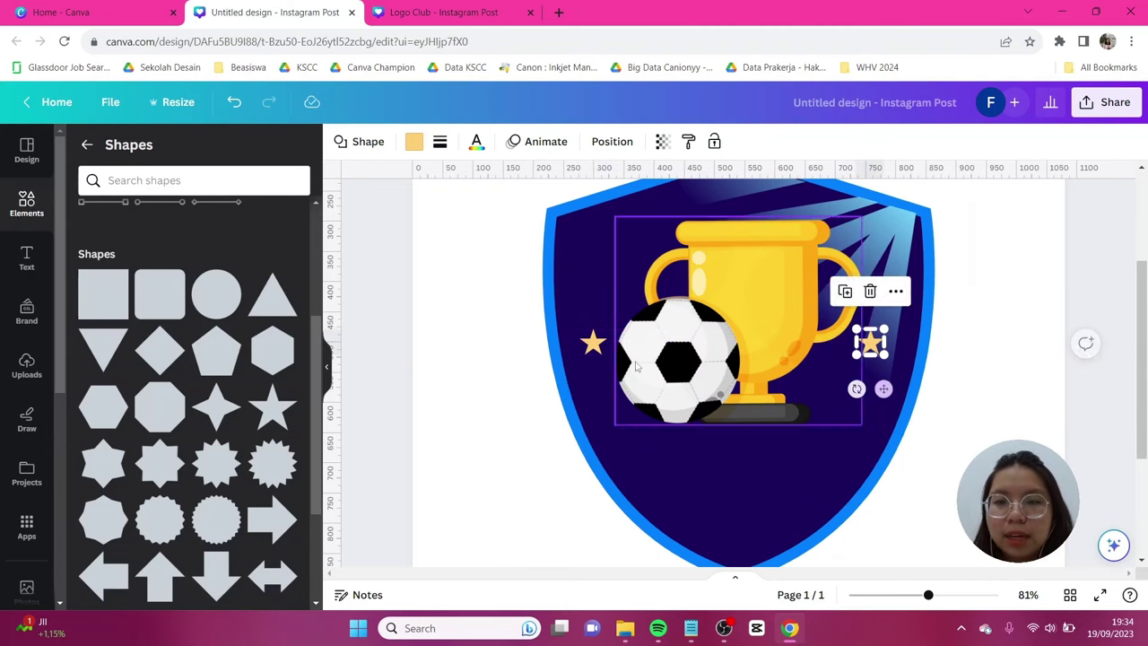
{"action": "double_click", "coordinate": [1003, 326]}
{"action": "scroll", "coordinate": [1004, 326], "scroll_direction": "down", "scroll_amount": 3}
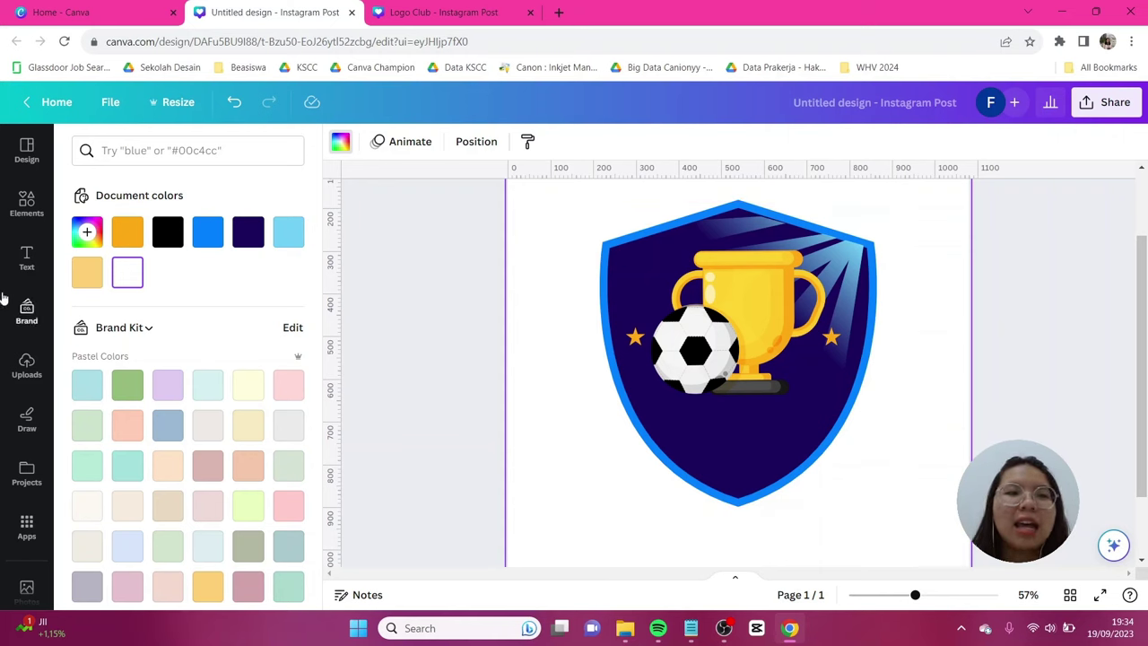
- Add a heading to the page with the text "Soccer Club"
{"action": "left_click", "coordinate": [28, 260]}
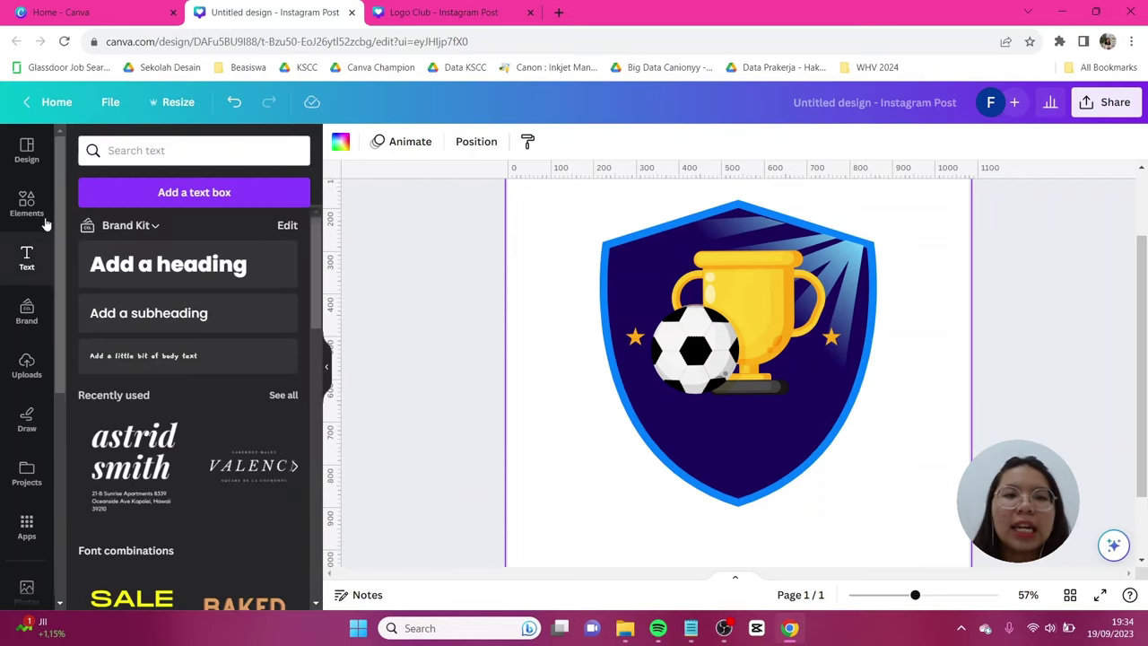
{"action": "left_click", "coordinate": [176, 262]}
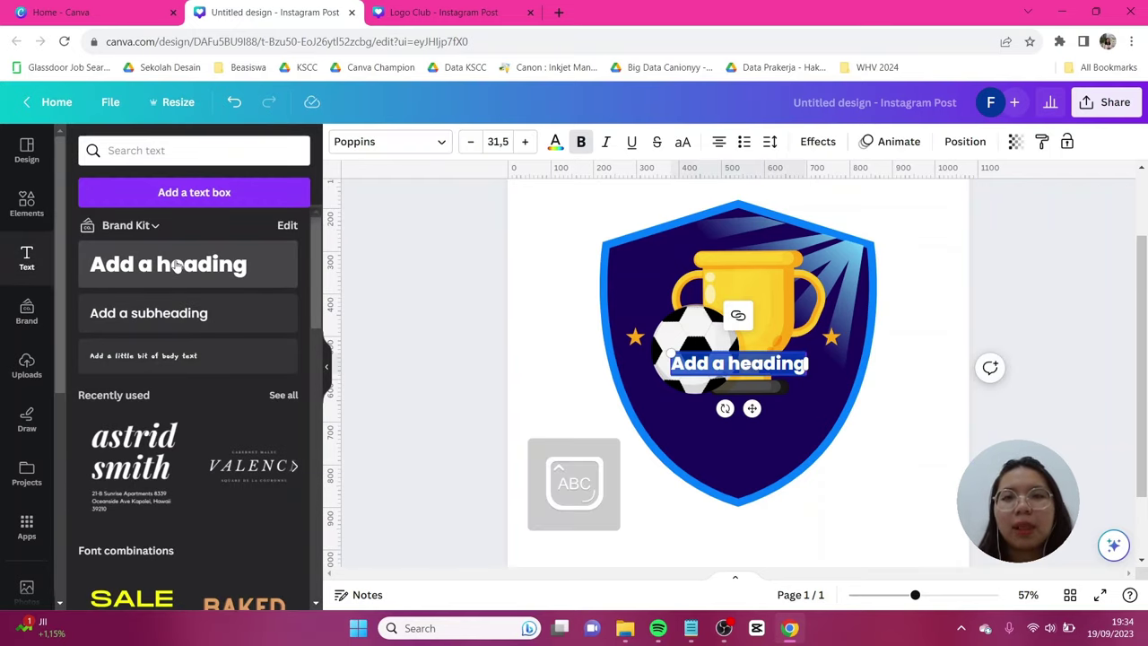
{"action": "type", "text": "Soc"}
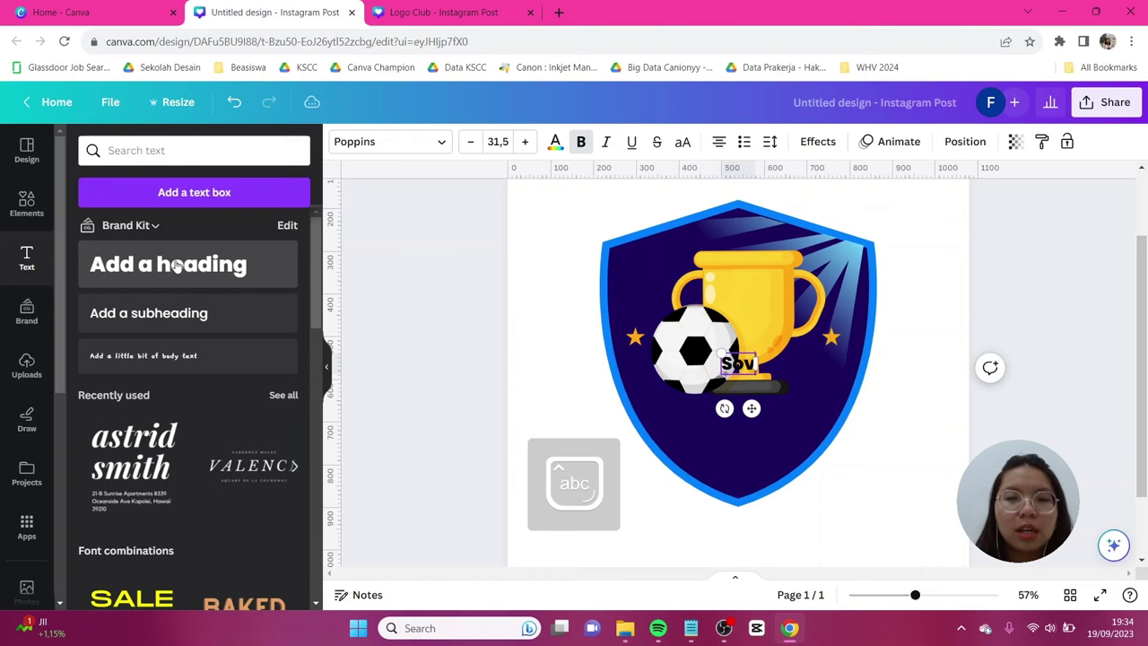
{"action": "type", "text": "cer Club"}
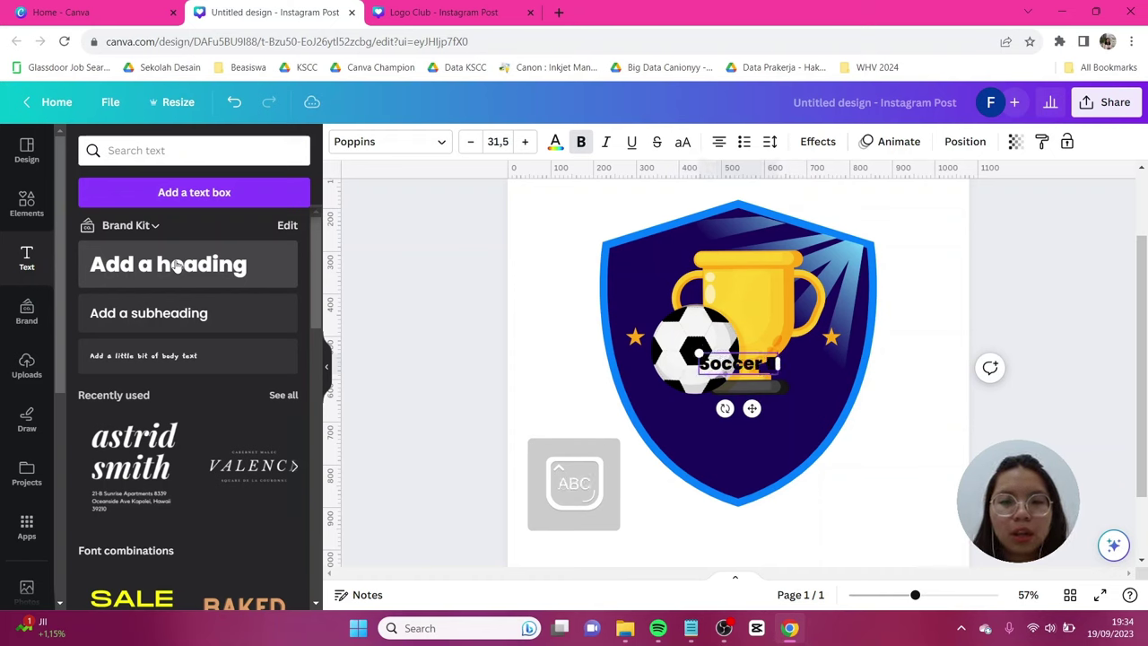
- Search the fonts for "paalalabas" and apply Paalalabas Wide to the whole "Soccer Club" heading
{"action": "key", "text": "ctrl+a"}
{"action": "left_click", "coordinate": [390, 141]}
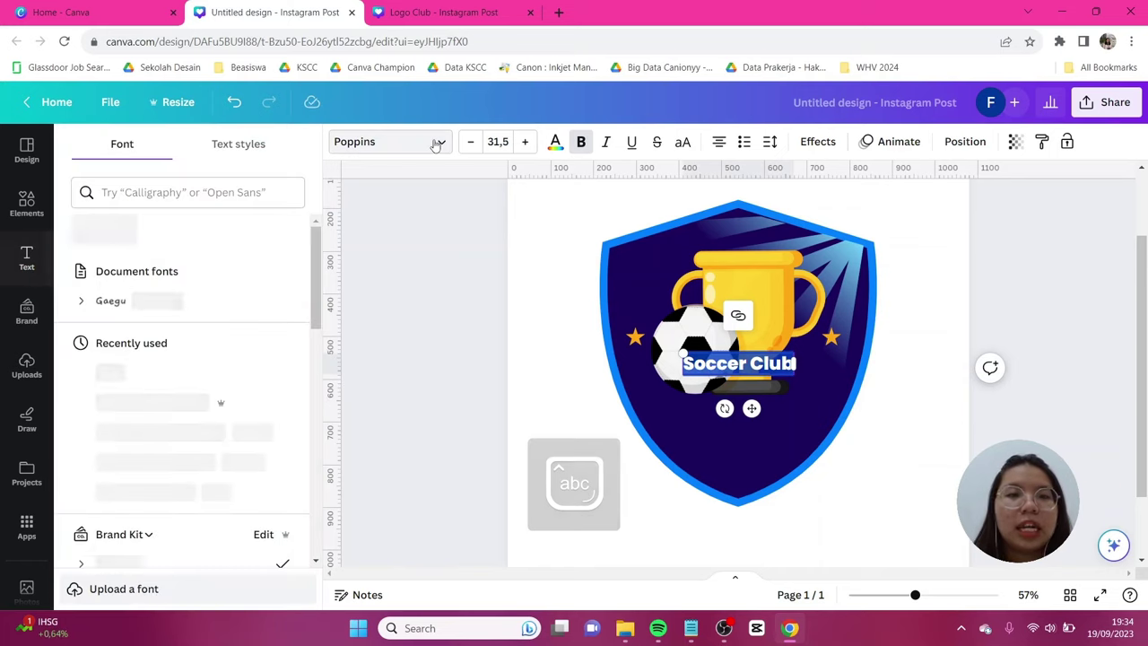
{"action": "left_click", "coordinate": [267, 195]}
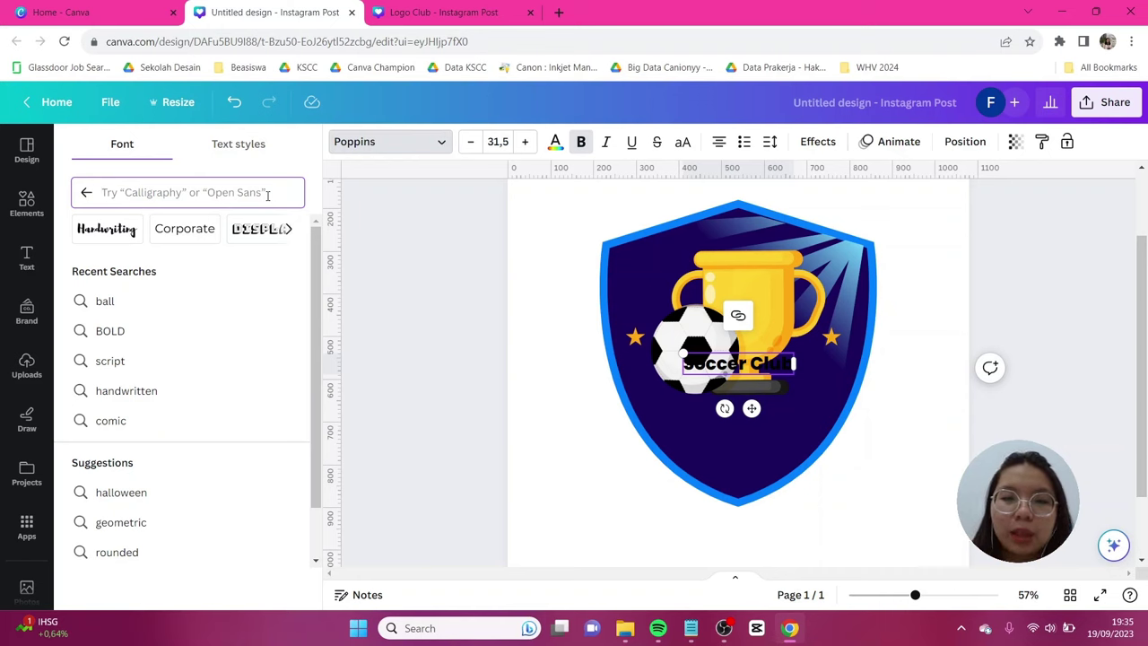
{"action": "type", "text": "pa"}
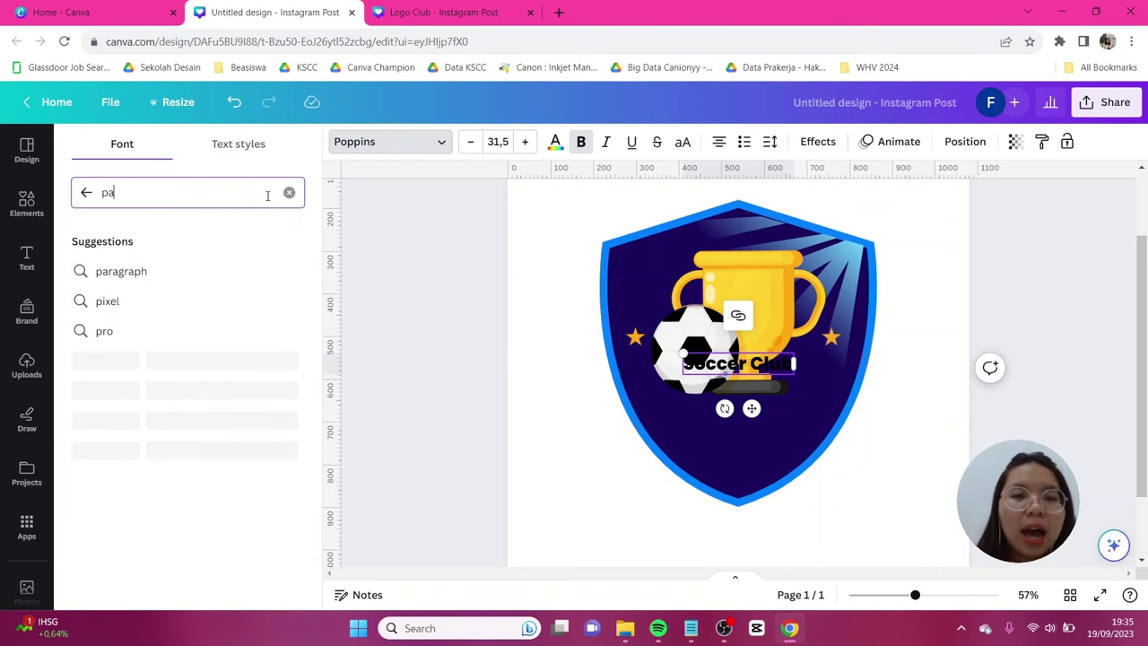
{"action": "type", "text": "alalab"}
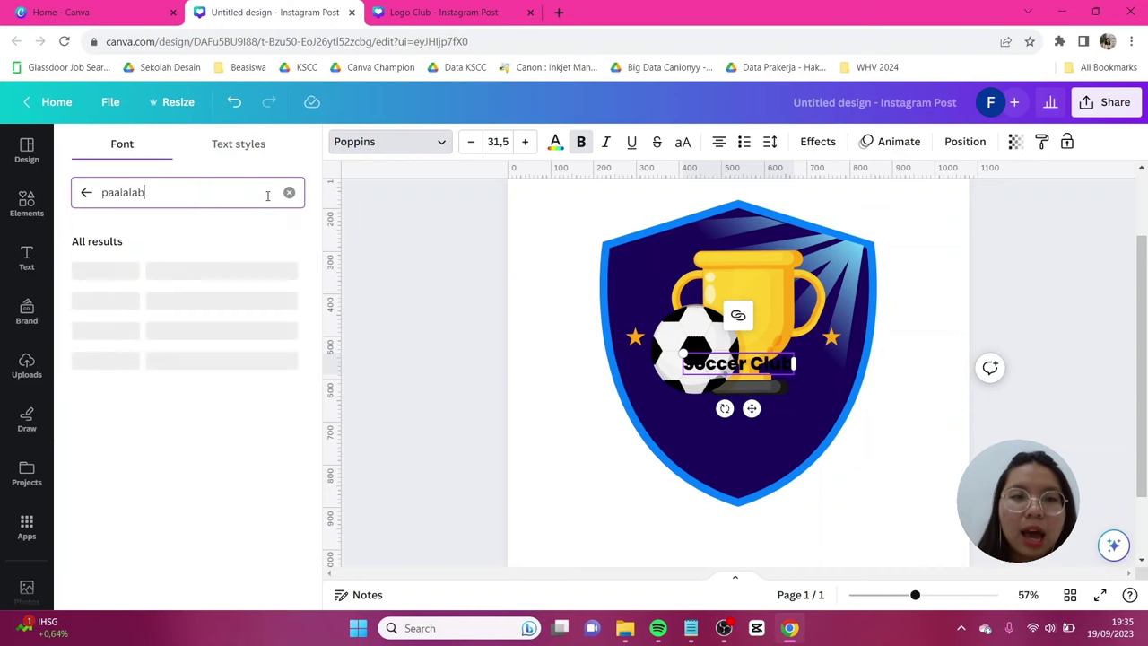
{"action": "type", "text": "as"}
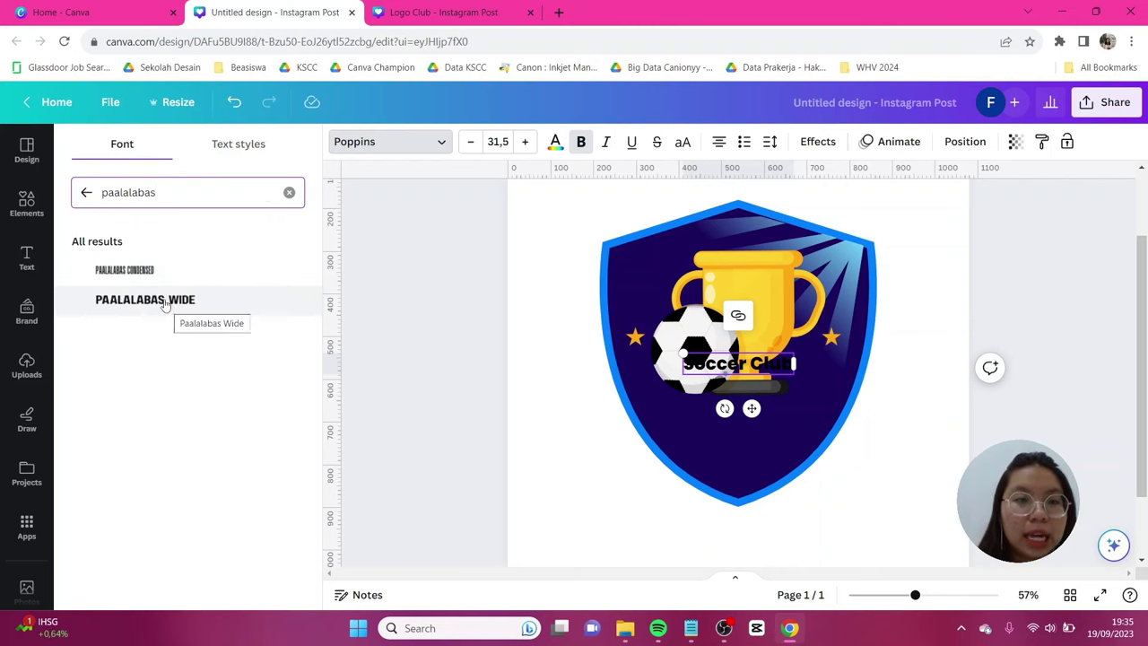
{"action": "left_click", "coordinate": [189, 303]}
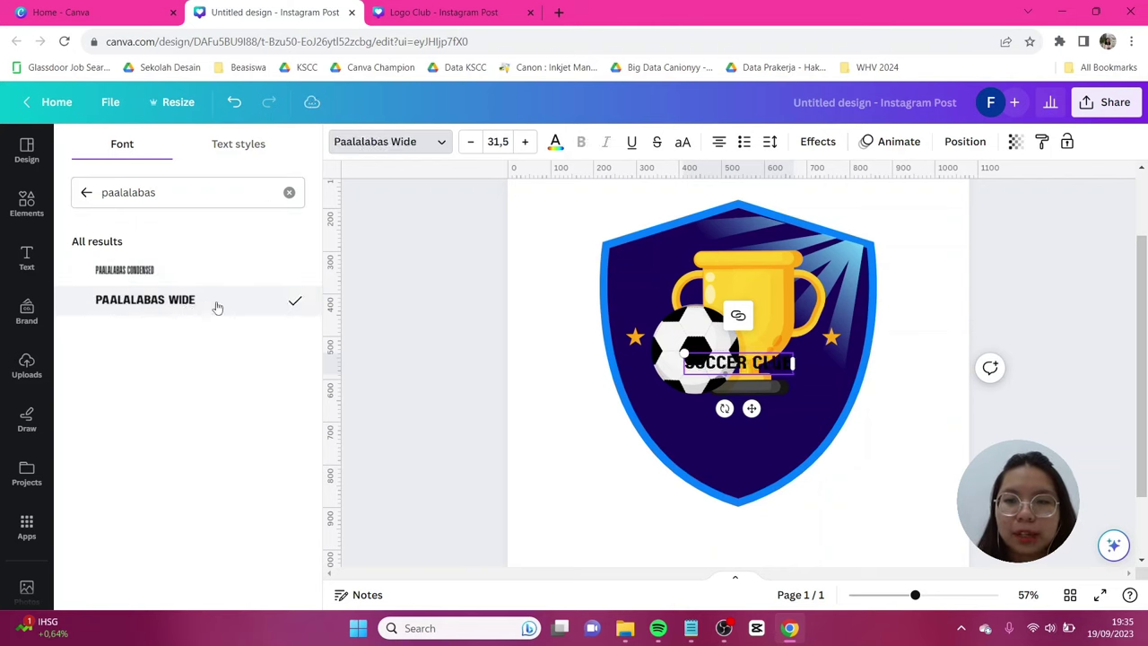
- Color the "Soccer Club" heading white and apply the Shadow text effect to it
{"action": "left_click", "coordinate": [555, 141]}
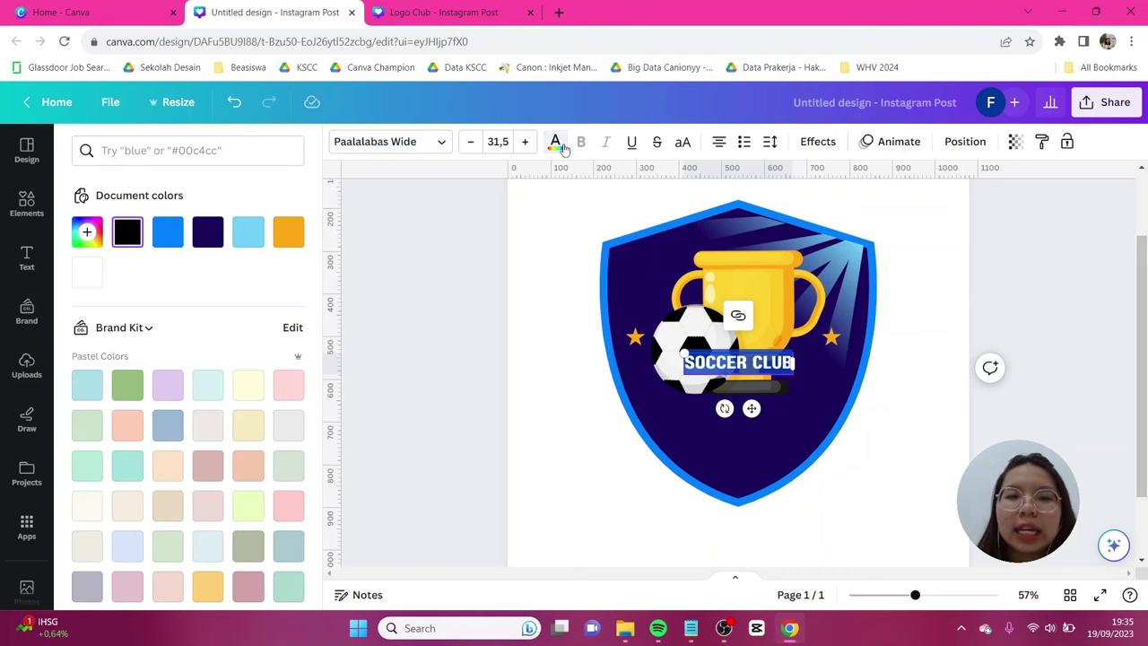
{"action": "left_click", "coordinate": [87, 271]}
{"action": "left_click", "coordinate": [814, 142]}
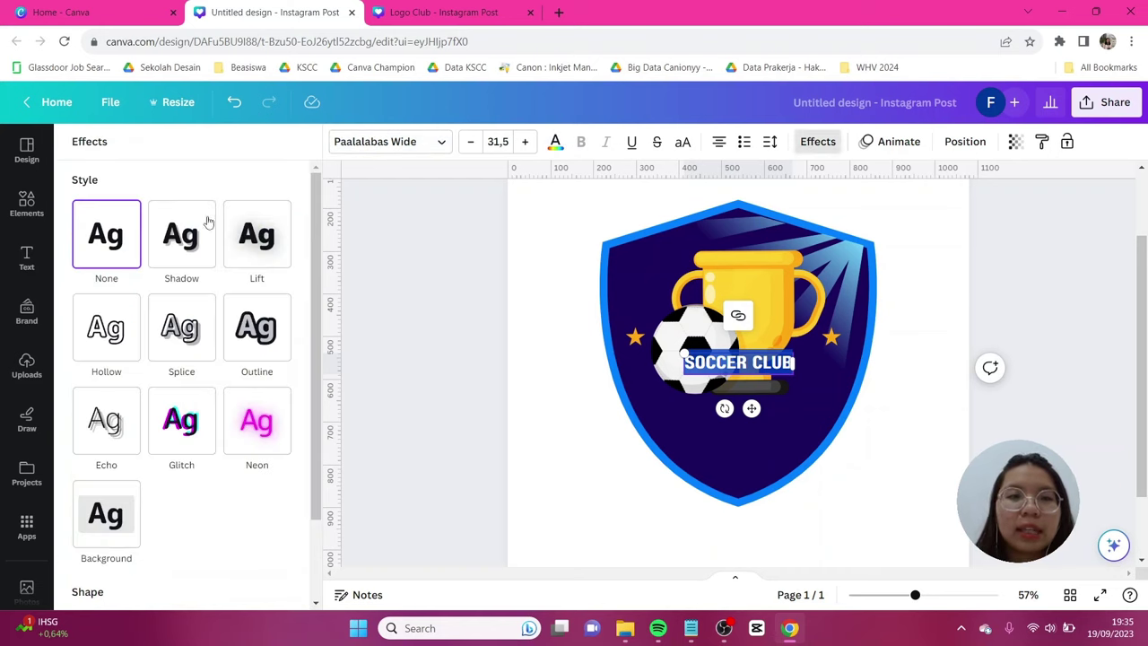
{"action": "left_click", "coordinate": [203, 245]}
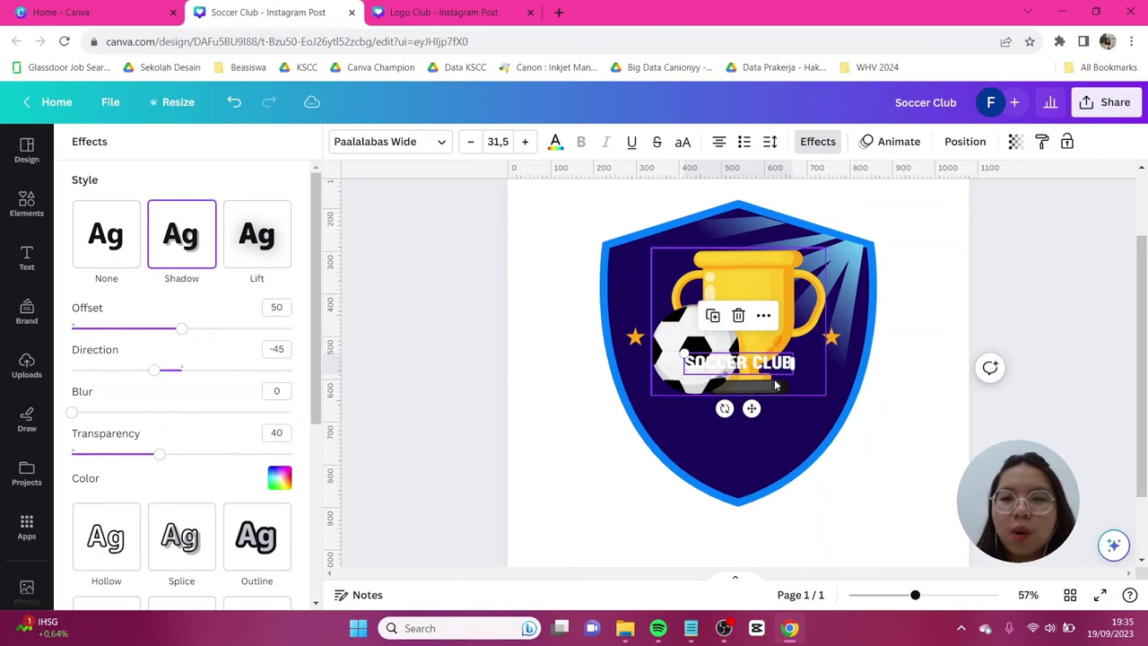
- Enlarge the "Soccer Club" heading to size 70,5 on two lines below the trophy and set its line spacing to 0.89
{"action": "left_click_drag", "start_coordinate": [794, 362], "coordinate": [754, 429]}
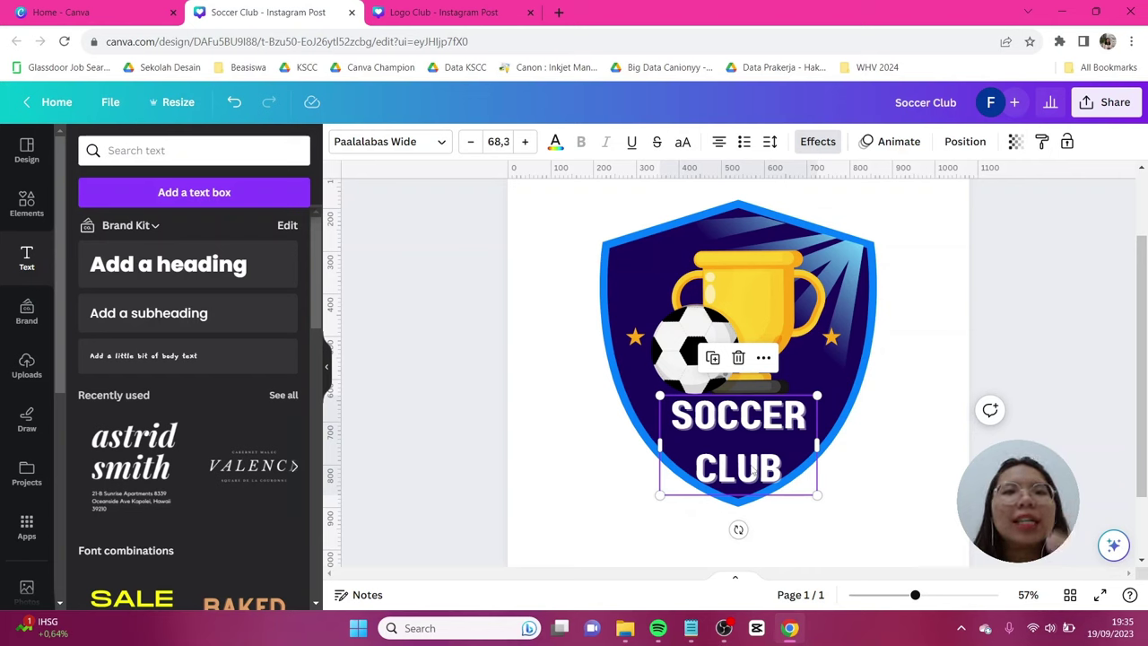
{"action": "left_click", "coordinate": [770, 142]}
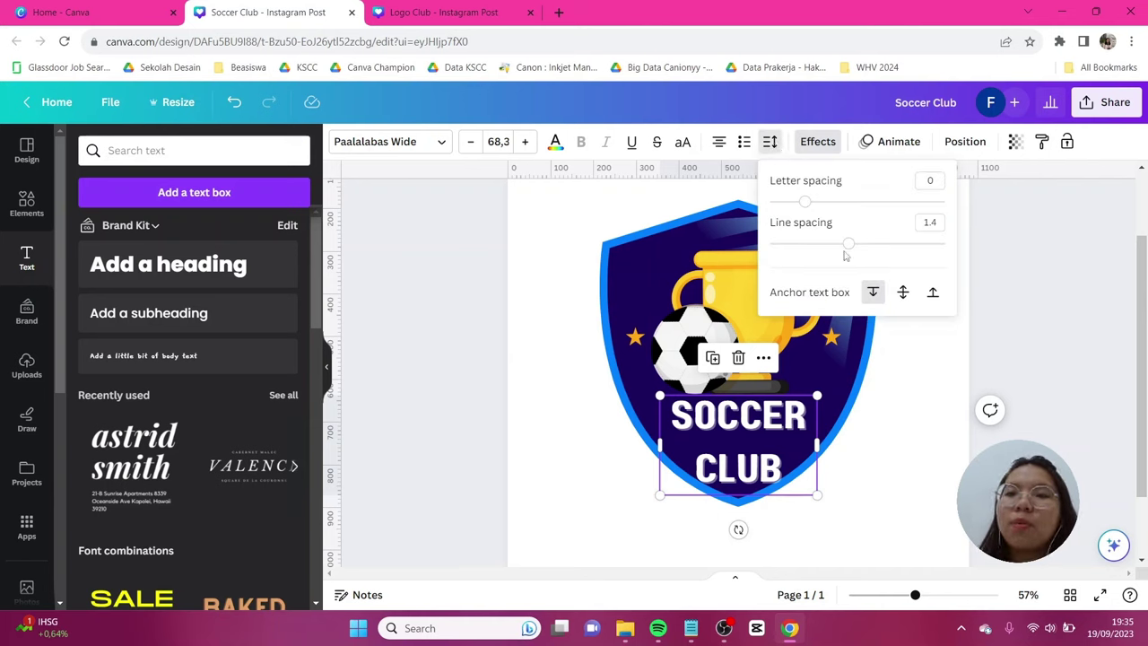
{"action": "left_click_drag", "start_coordinate": [842, 244], "coordinate": [805, 244]}
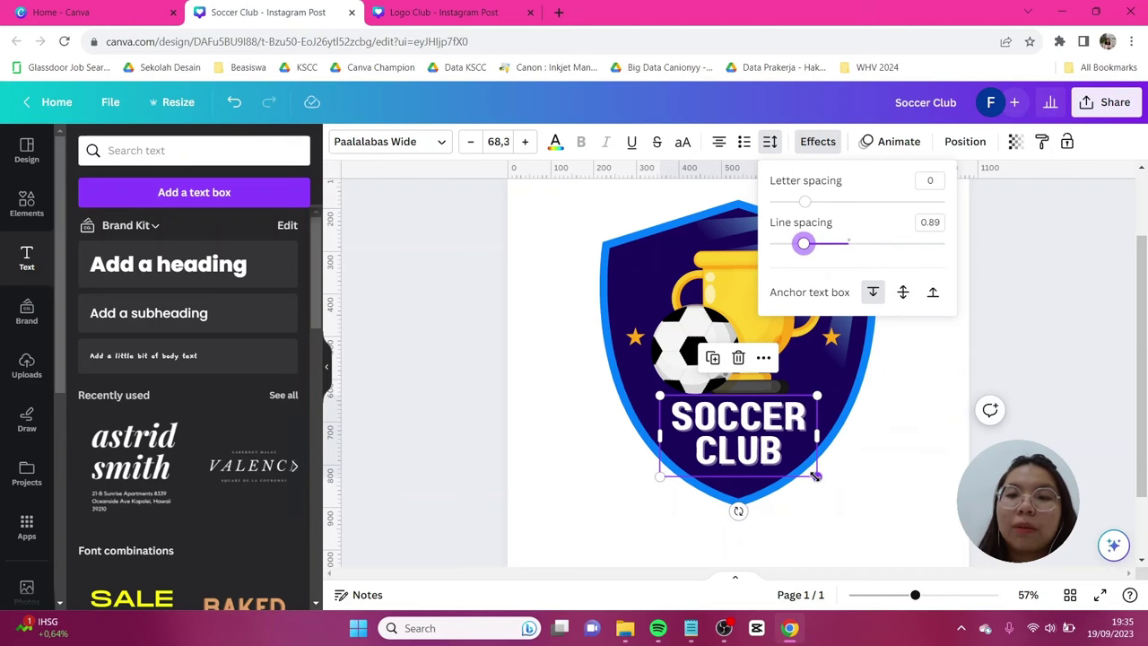
{"action": "left_click_drag", "start_coordinate": [816, 477], "coordinate": [822, 480]}
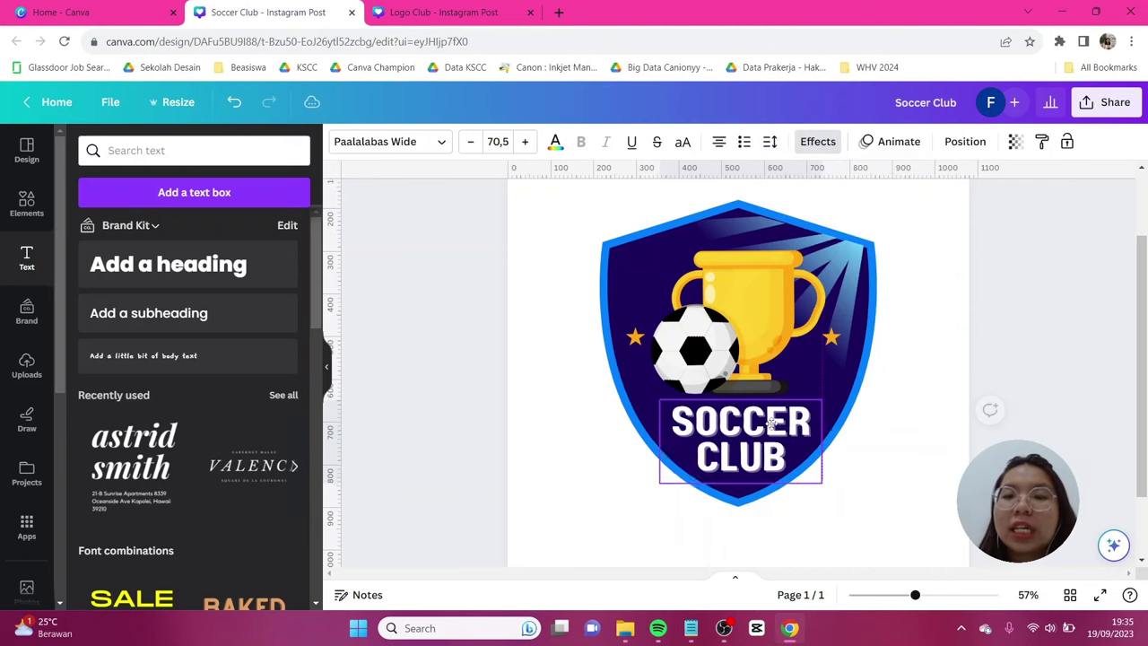
{"action": "left_click", "coordinate": [935, 476]}
{"action": "scroll", "coordinate": [935, 476], "scroll_direction": "down", "scroll_amount": 3, "text": "ctrl"}
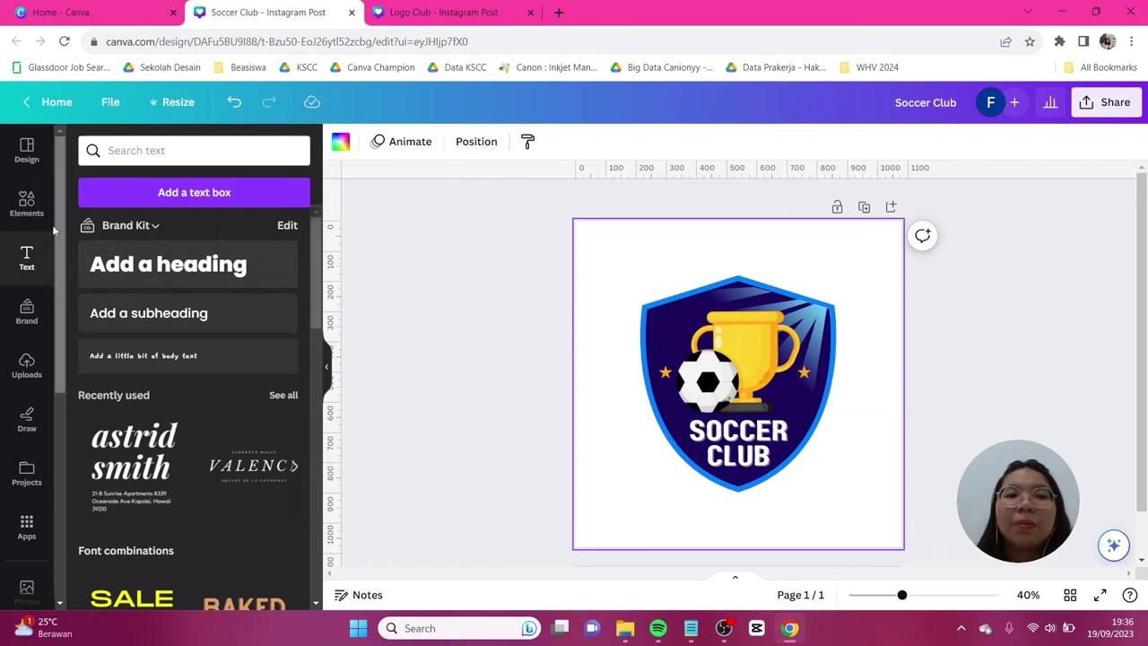
- Search the elements for "geo quarter arc" and limit the results to graphics
{"action": "left_click", "coordinate": [27, 205]}
{"action": "left_click", "coordinate": [86, 145]}
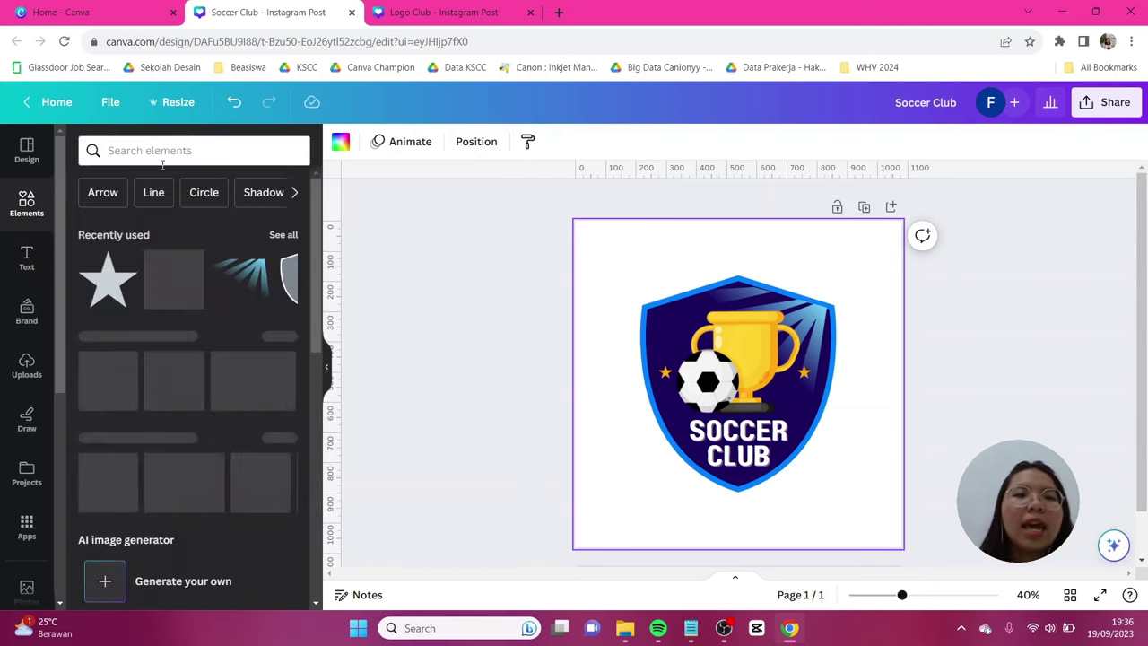
{"action": "left_click", "coordinate": [202, 148]}
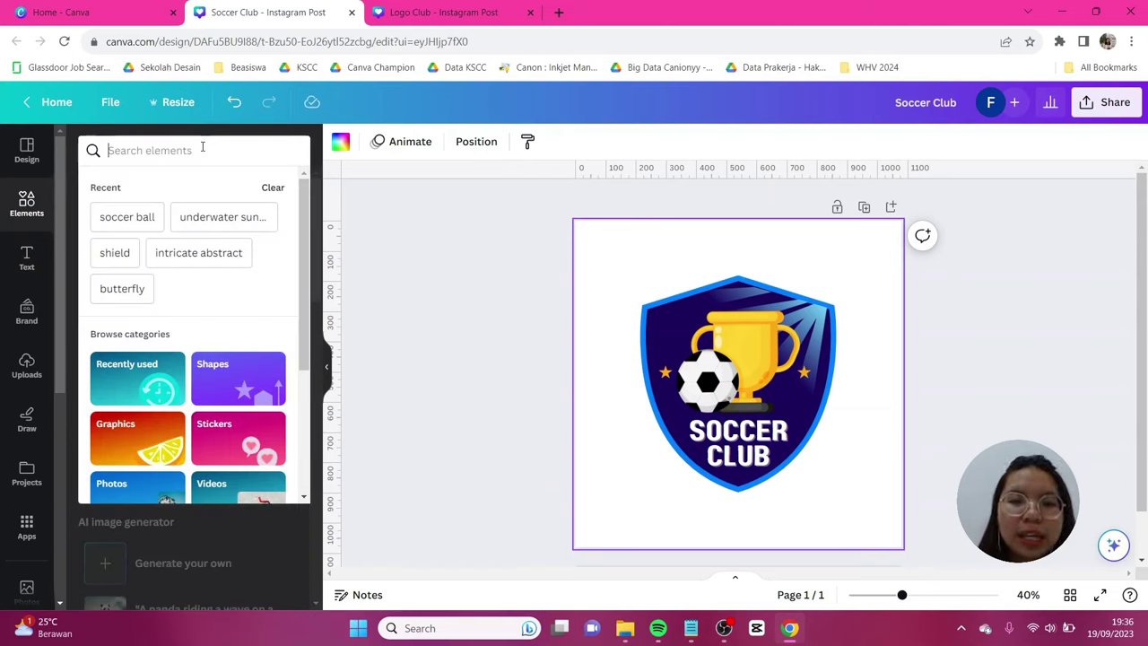
{"action": "type", "text": "geo qu"}
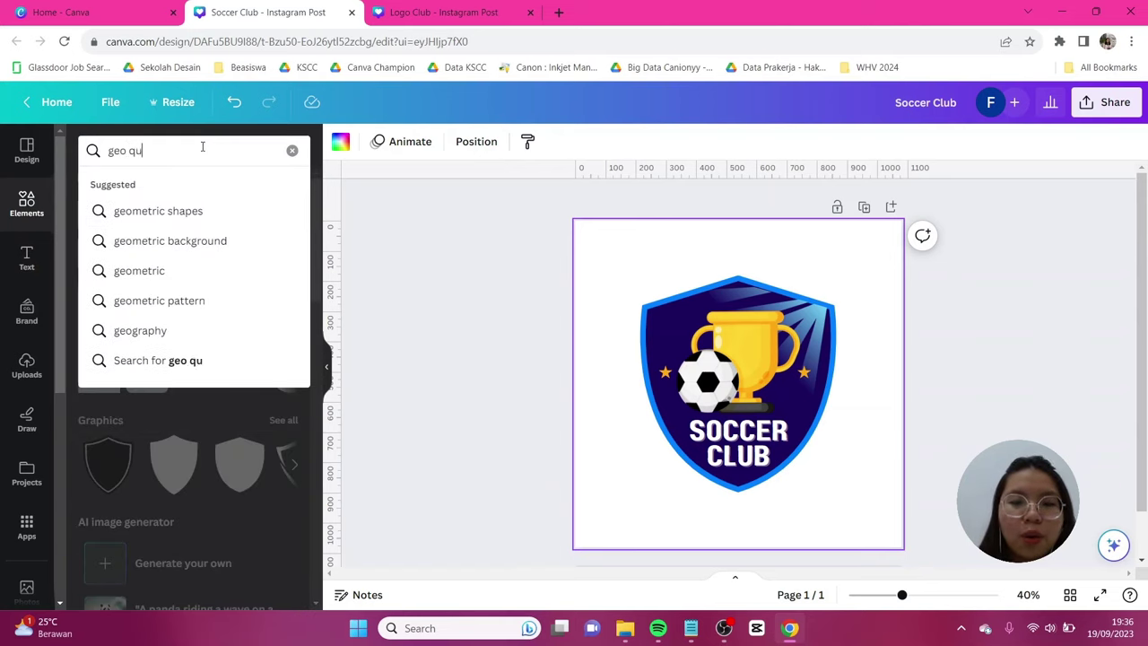
{"action": "type", "text": "arter arc"}
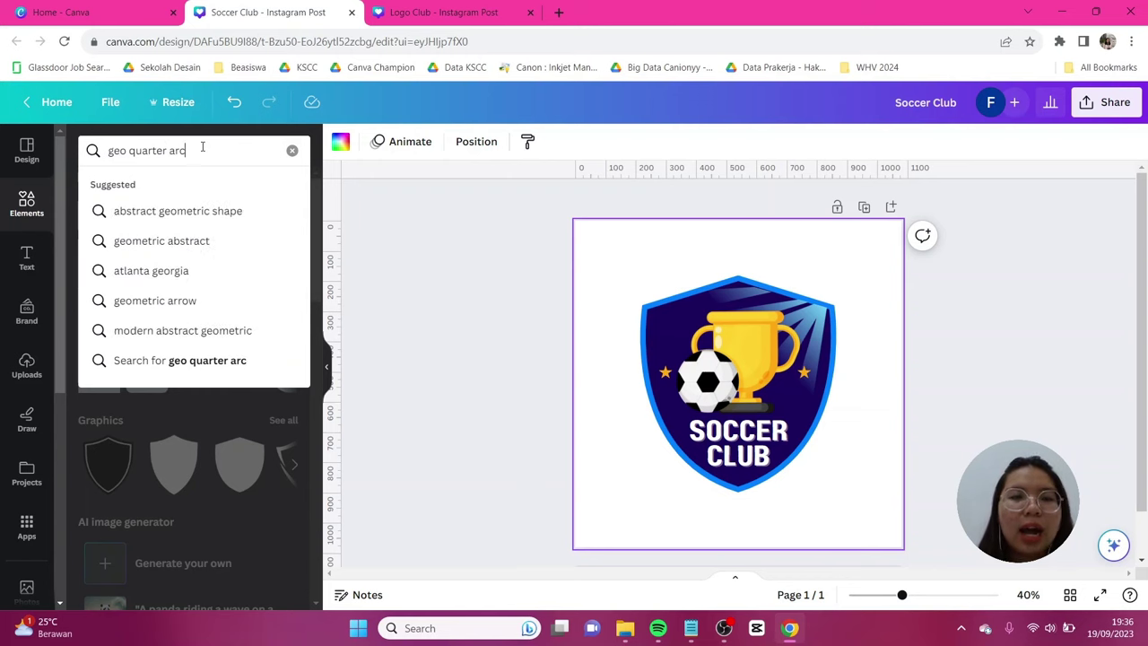
{"action": "key", "text": "Return"}
{"action": "left_click", "coordinate": [146, 188]}
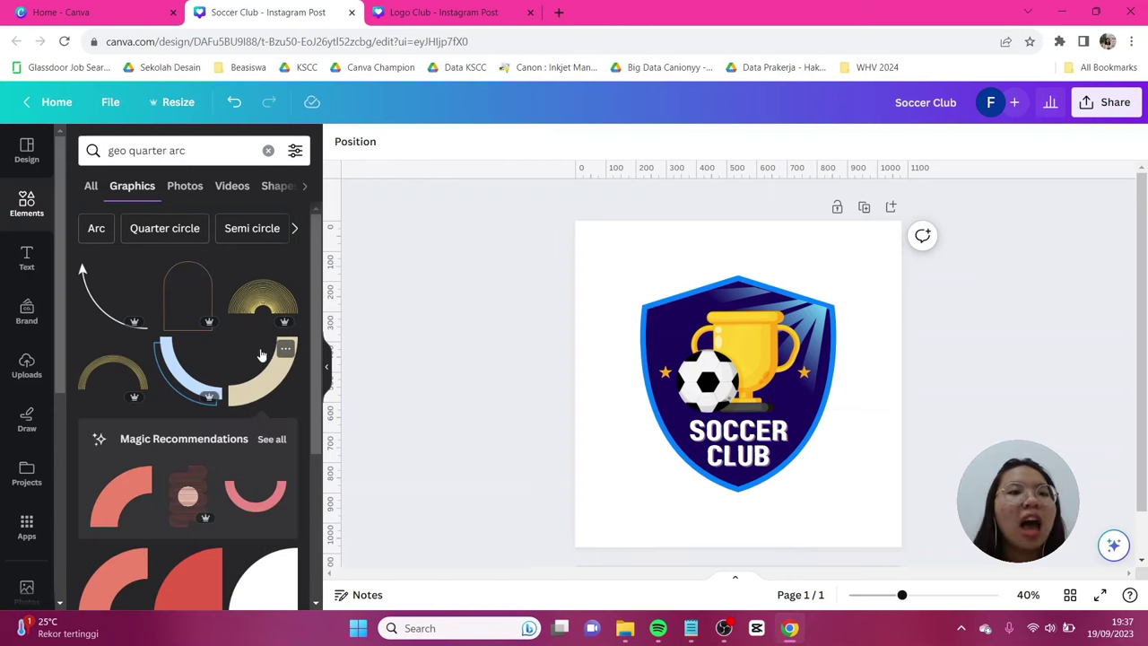
- Add the thick solid quarter-arc graphic and place it below the shield, rotated to curve upward at both ends
{"action": "left_click", "coordinate": [280, 373]}
{"action": "left_click", "coordinate": [260, 380]}
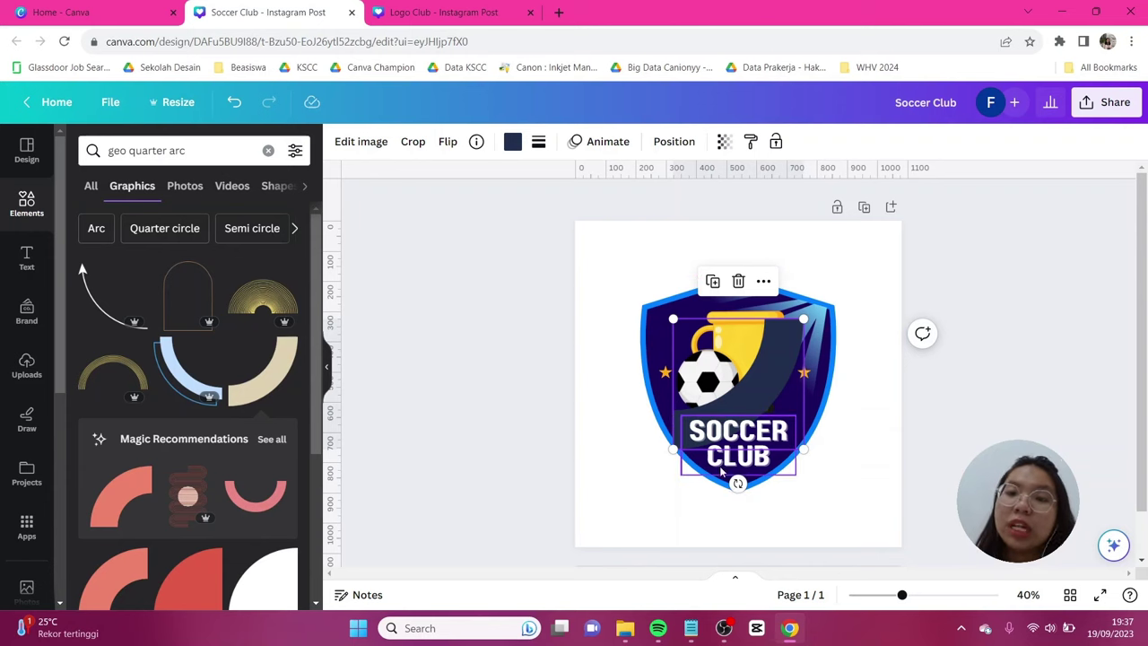
{"action": "left_click_drag", "start_coordinate": [737, 482], "coordinate": [666, 457]}
{"action": "left_click_drag", "start_coordinate": [751, 380], "coordinate": [746, 501]}
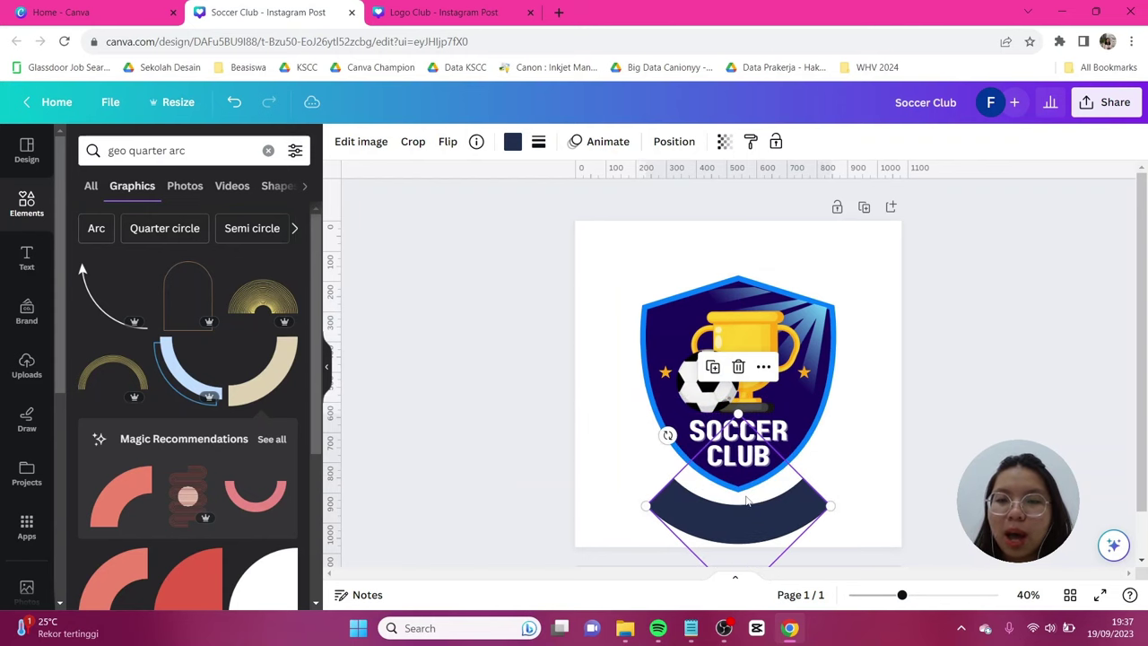
- Recolor the arc bright blue like the shield's border, then shrink it and center it under the shield's tip
{"action": "left_click", "coordinate": [512, 141]}
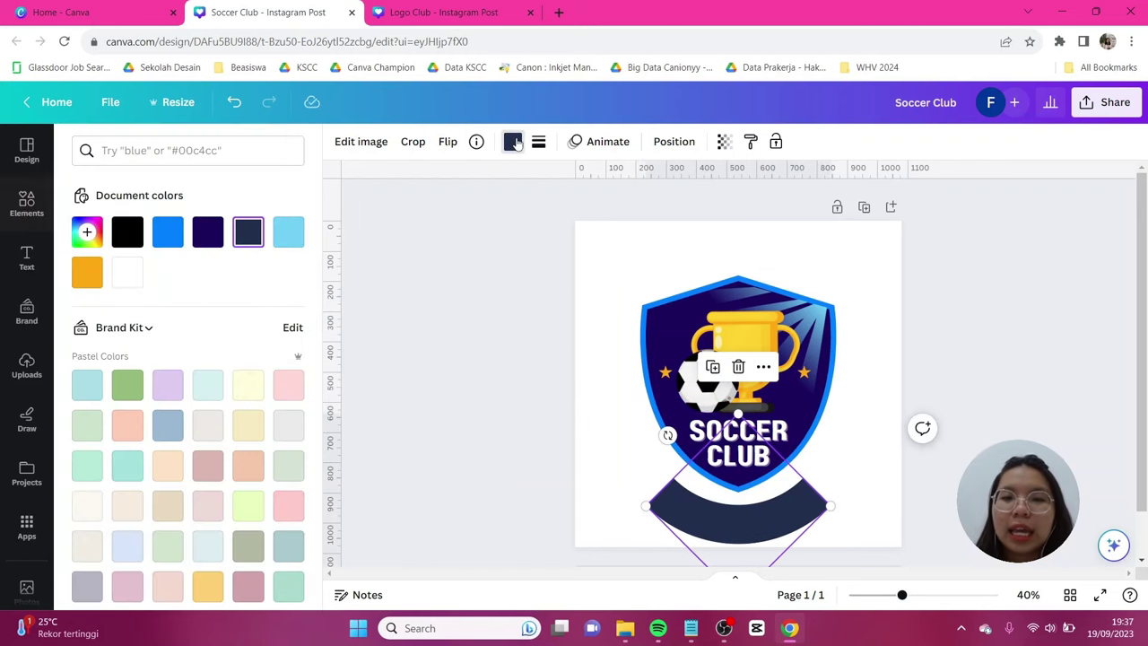
{"action": "left_click", "coordinate": [169, 233]}
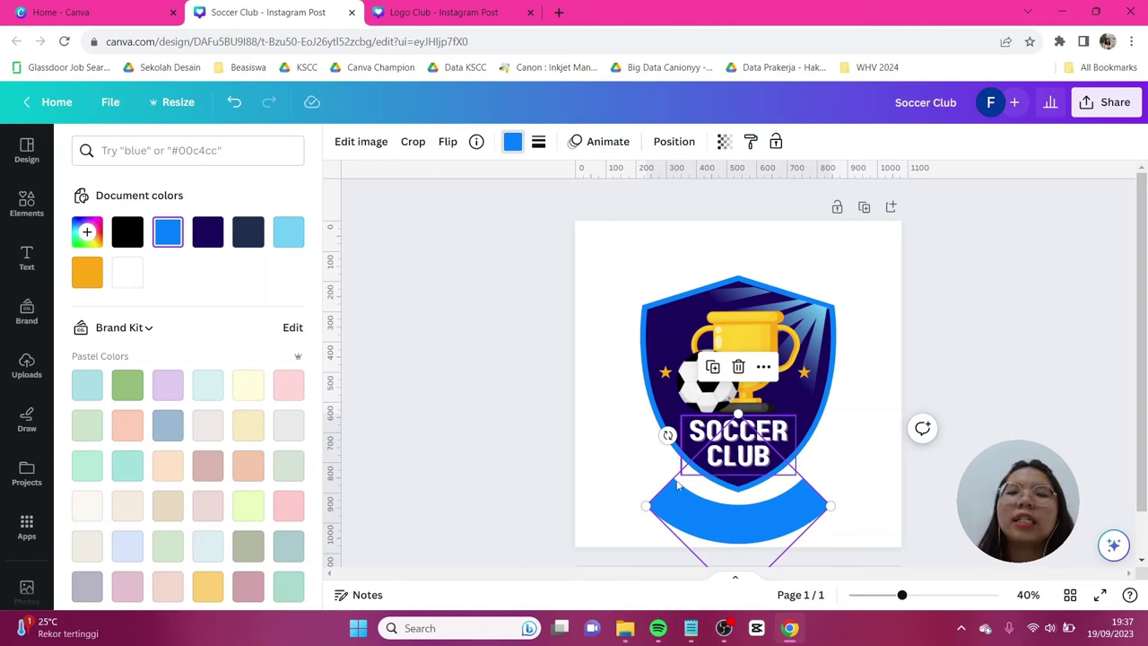
{"action": "left_click", "coordinate": [785, 520]}
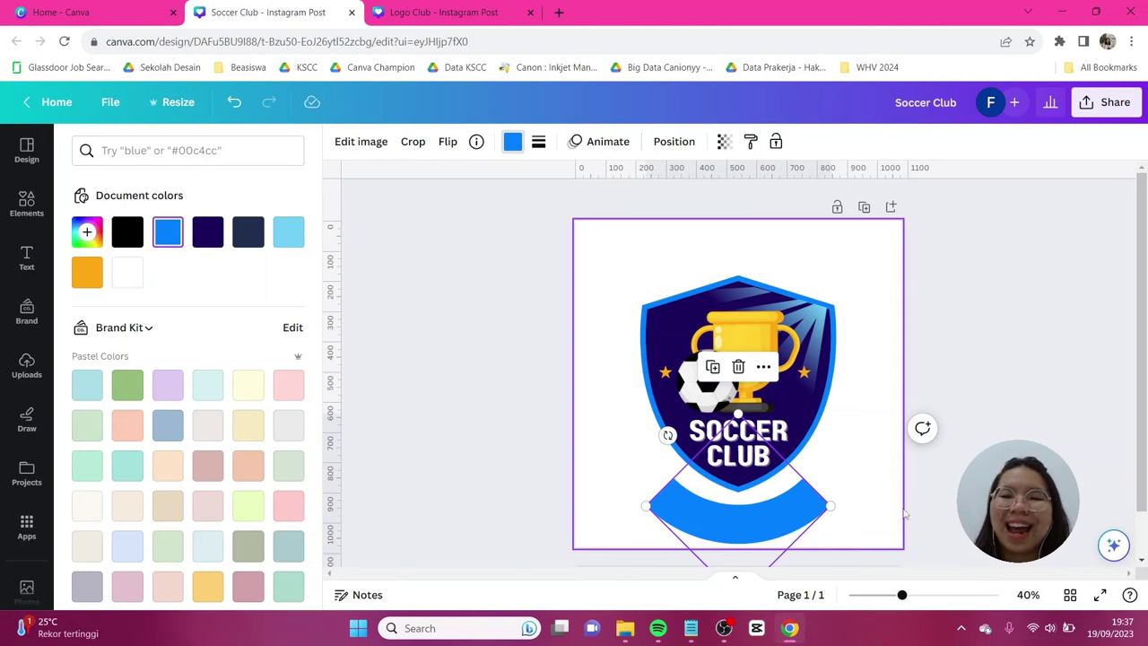
{"action": "left_click", "coordinate": [825, 507]}
{"action": "left_click_drag", "start_coordinate": [830, 506], "coordinate": [762, 529]}
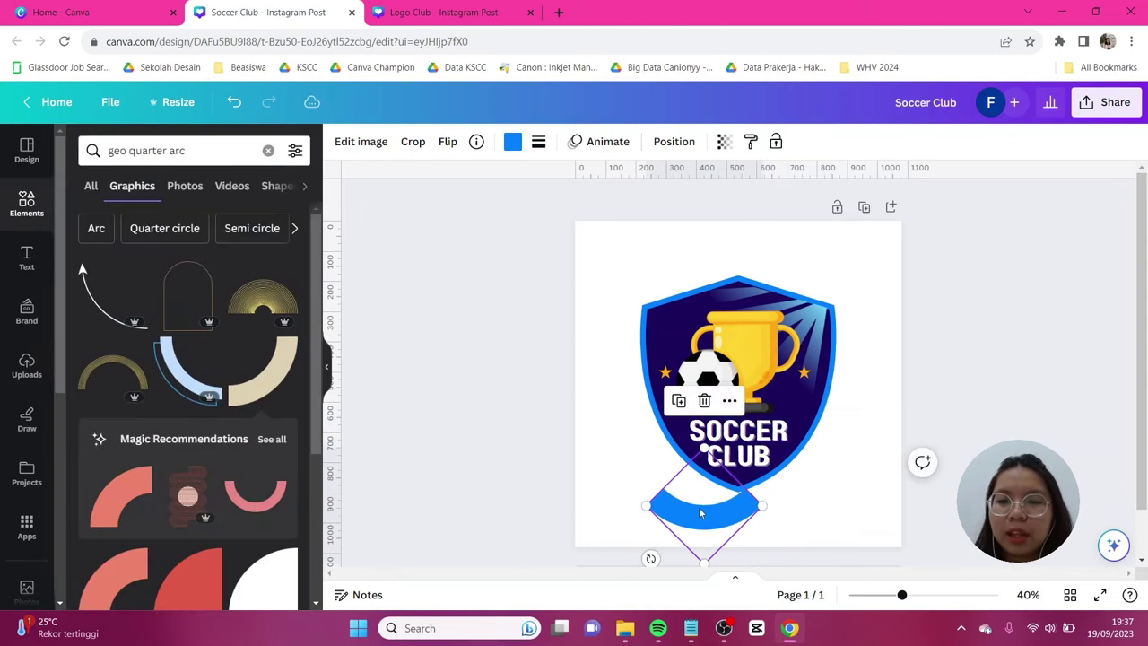
{"action": "left_click_drag", "start_coordinate": [699, 508], "coordinate": [734, 508]}
- Search the graphics for "intricate abstract" and place the pink leafy branch over the shield's left edge
{"action": "left_click", "coordinate": [190, 153]}
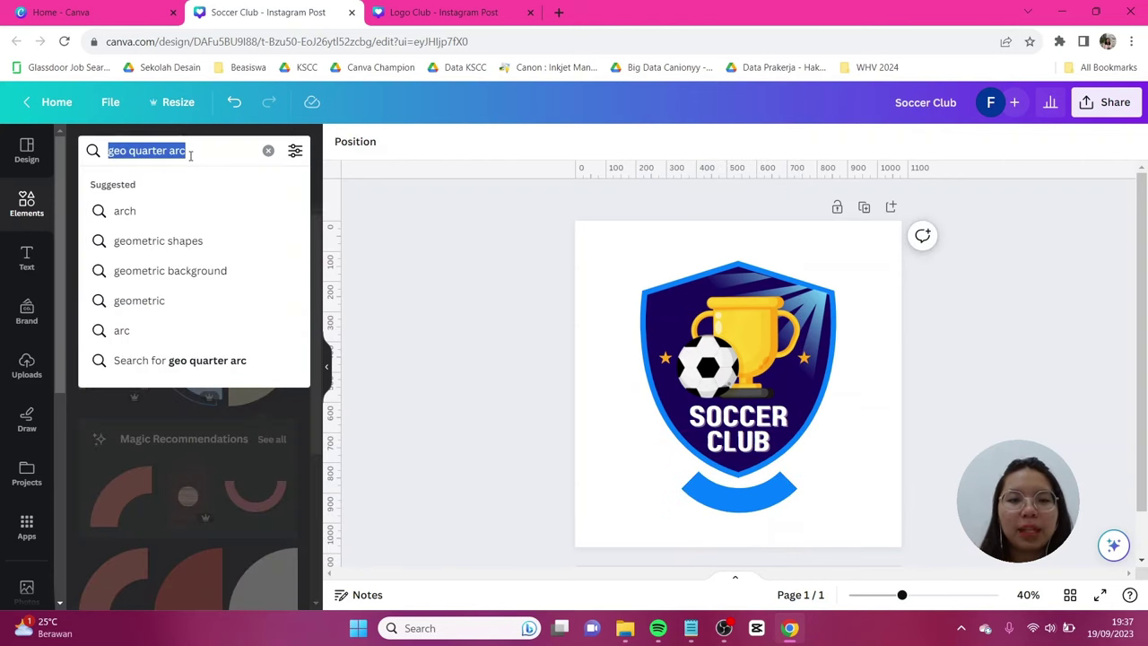
{"action": "key", "text": "BackSpace"}
{"action": "type", "text": "intro"}
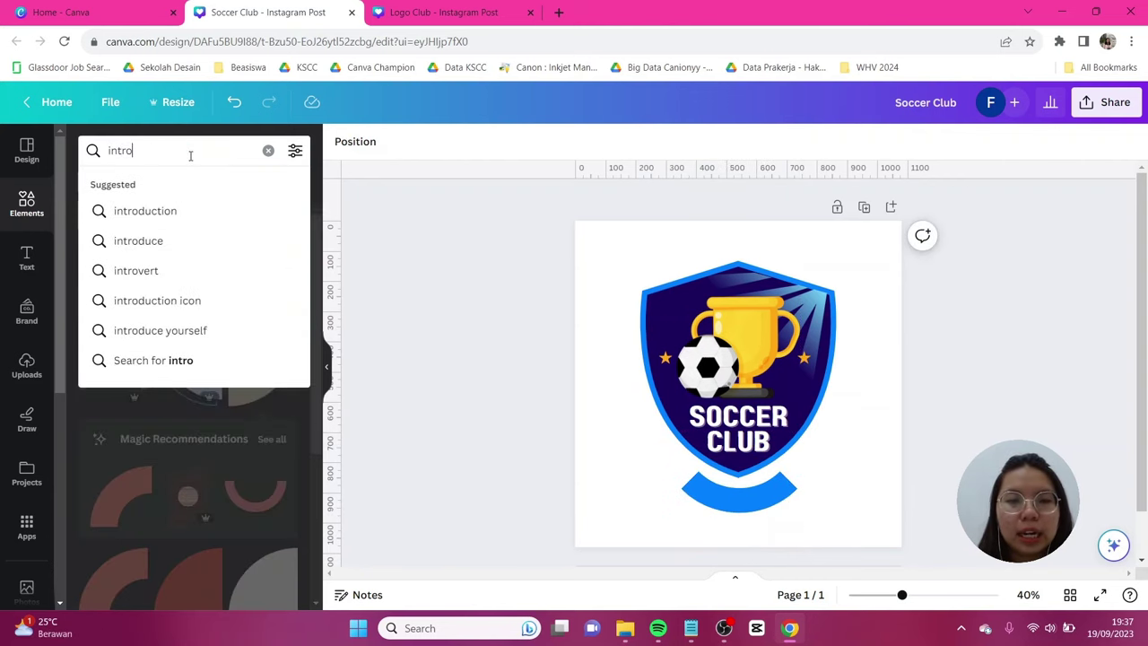
{"action": "key", "text": "BackSpace"}
{"action": "type", "text": "icate abstrac"}
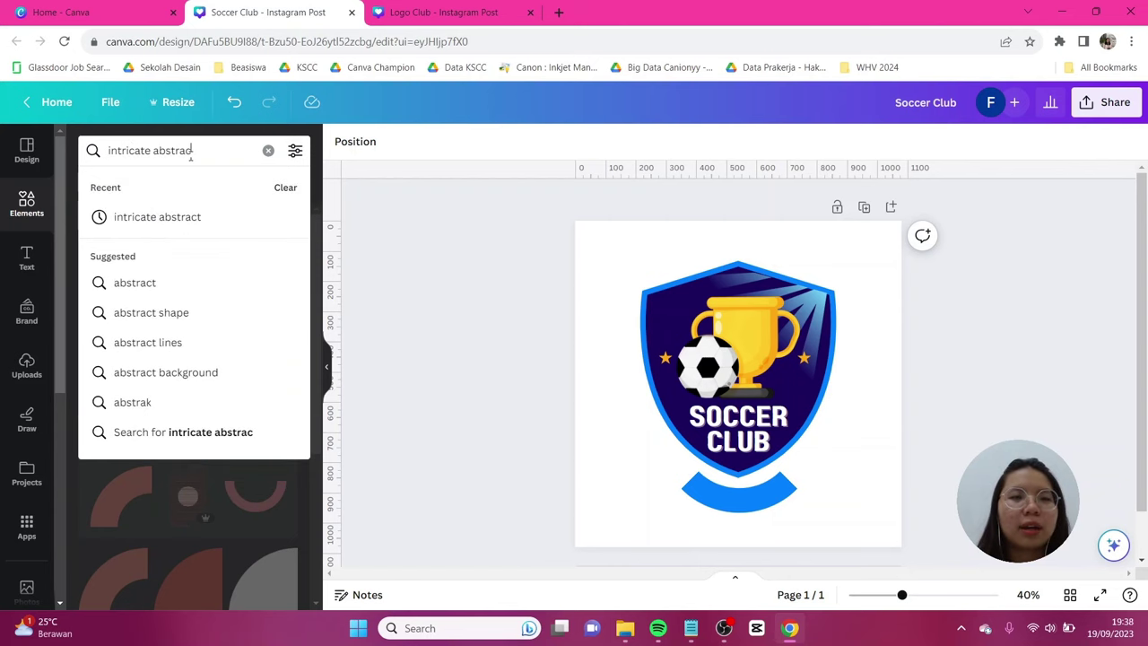
{"action": "type", "text": "t"}
{"action": "key", "text": "Return"}
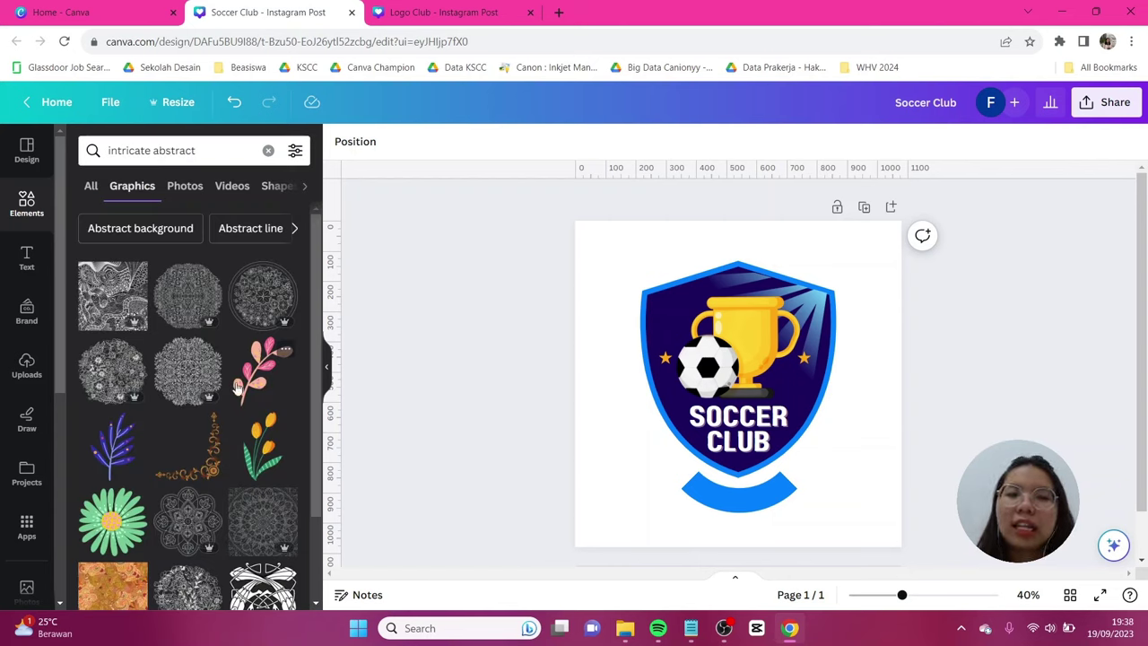
{"action": "left_click", "coordinate": [256, 372]}
{"action": "left_click_drag", "start_coordinate": [720, 349], "coordinate": [641, 368]}
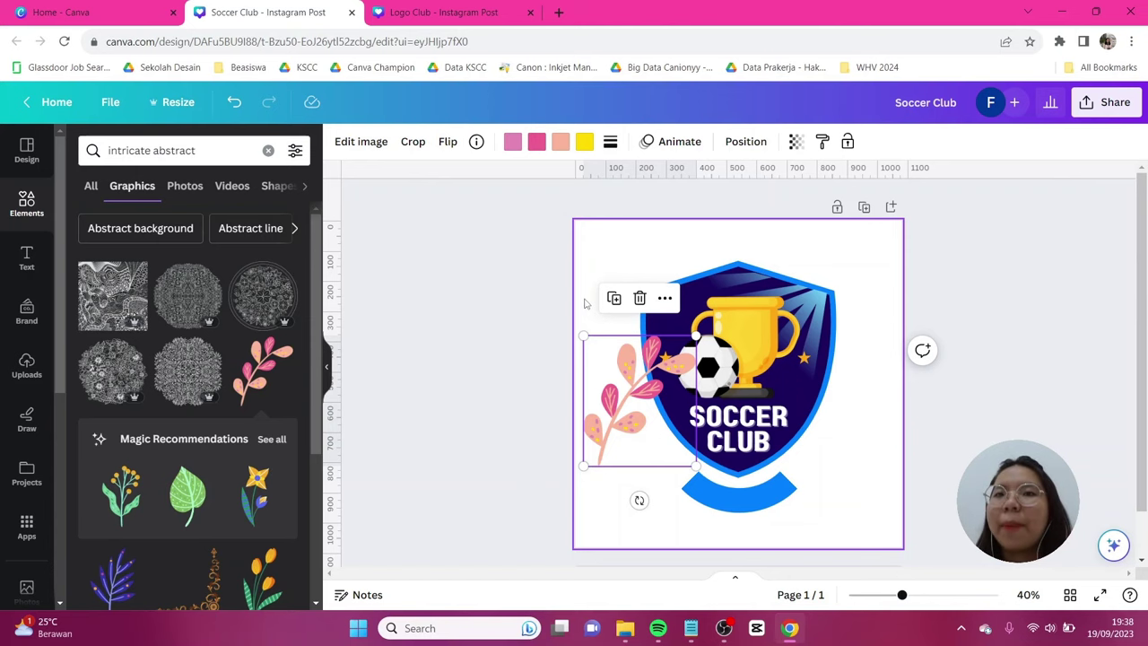
- Recolor the branch's three pink tones dark blue #19075b and its yellow dots light blue
{"action": "left_click", "coordinate": [512, 142]}
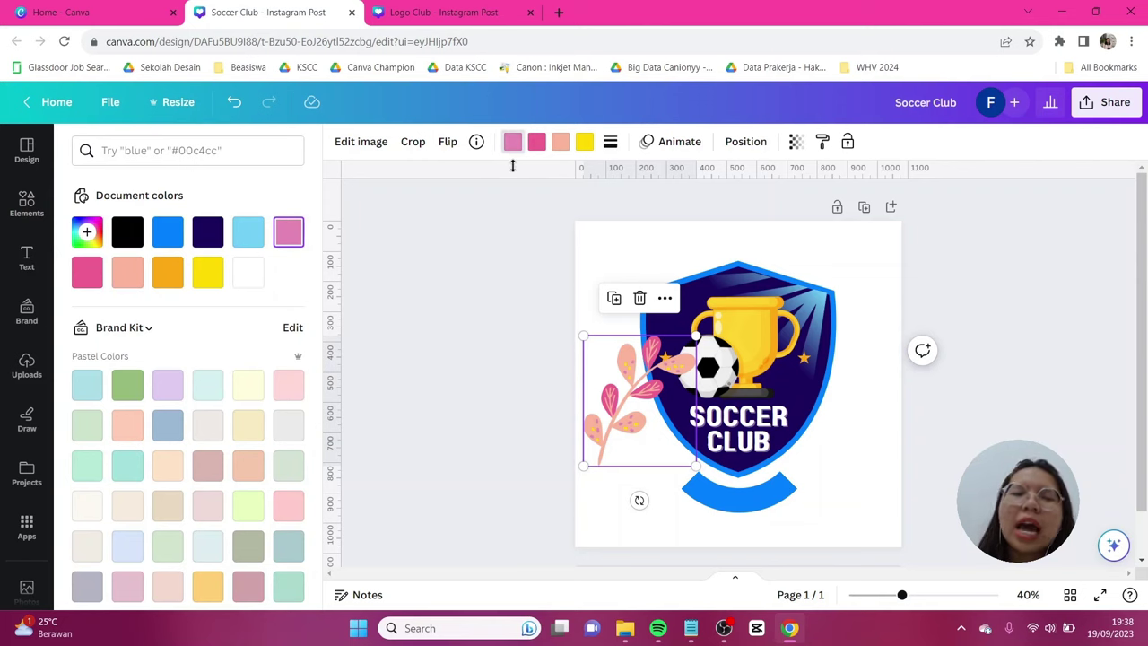
{"action": "left_click", "coordinate": [206, 233]}
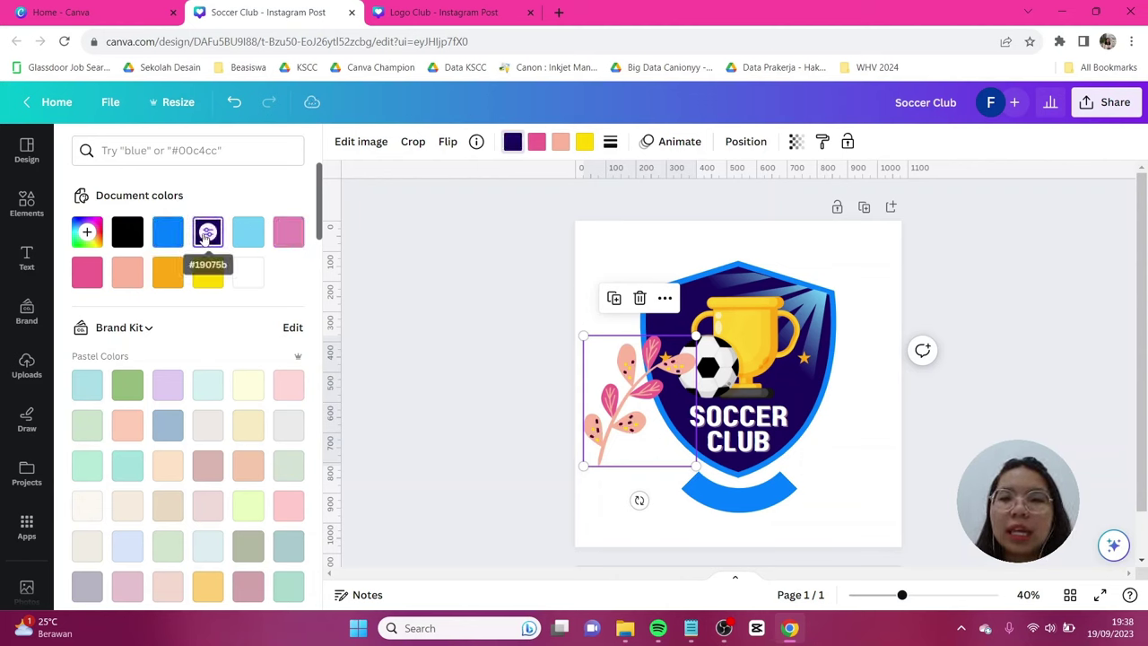
{"action": "left_click", "coordinate": [536, 142]}
{"action": "left_click", "coordinate": [207, 232]}
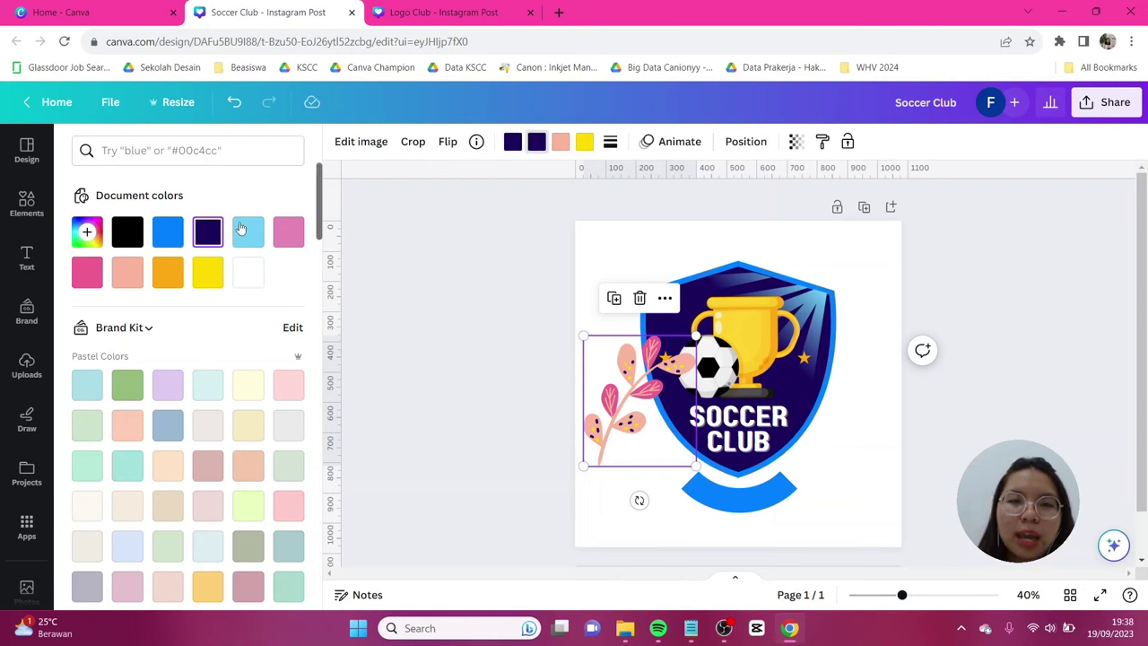
{"action": "left_click", "coordinate": [559, 145]}
{"action": "left_click", "coordinate": [207, 232]}
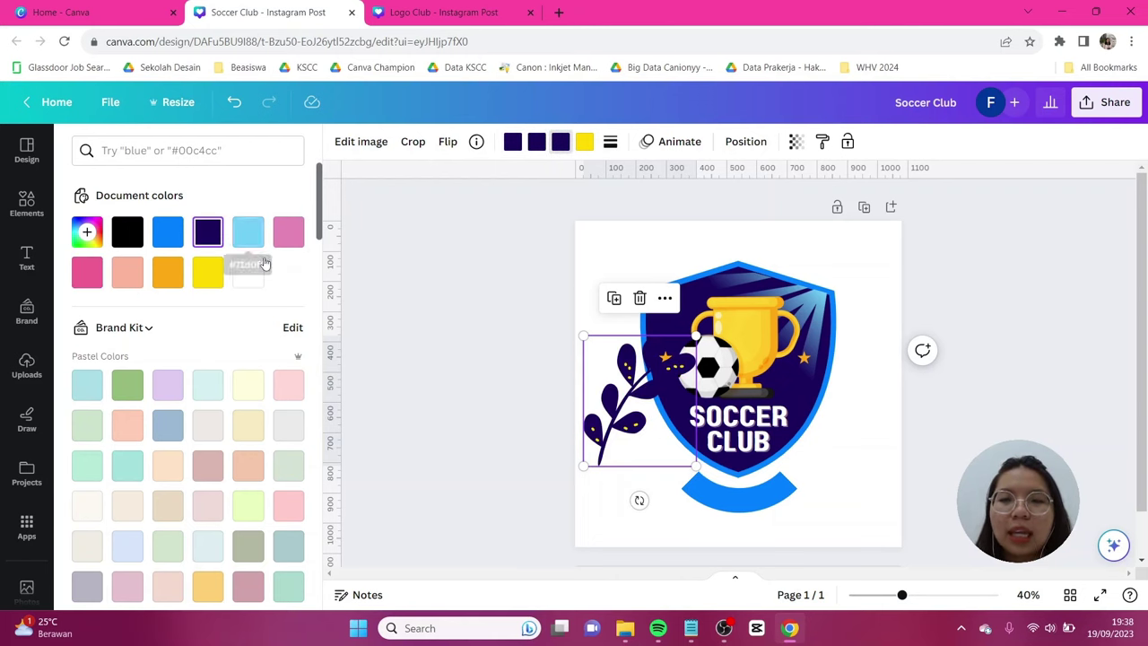
{"action": "left_click", "coordinate": [586, 144]}
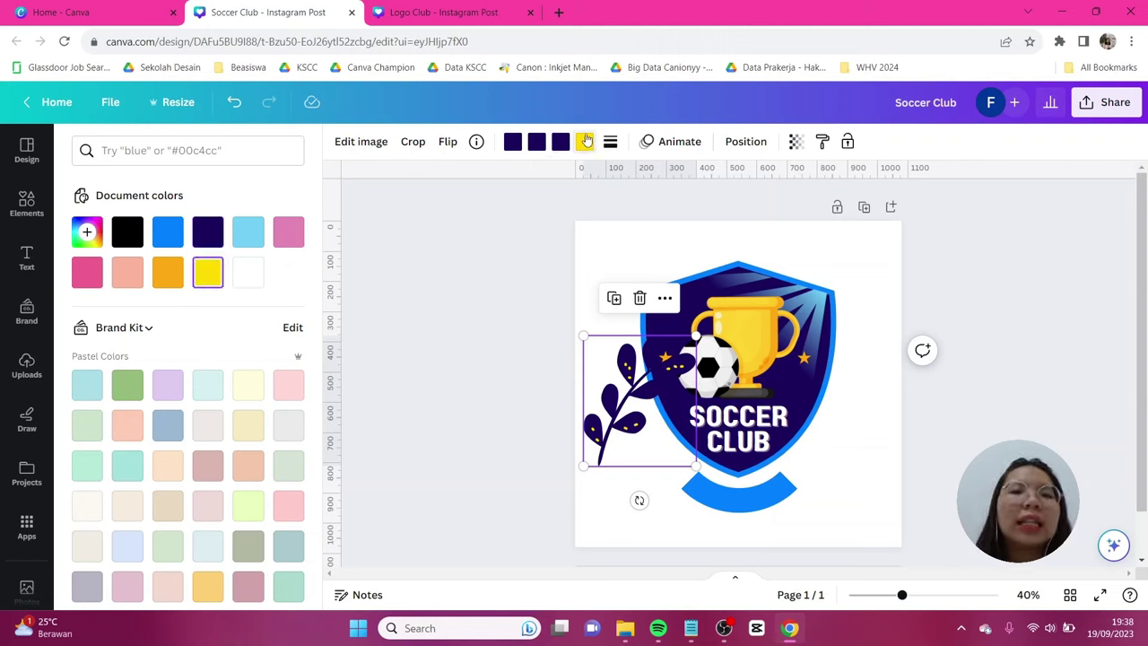
{"action": "left_click", "coordinate": [247, 233]}
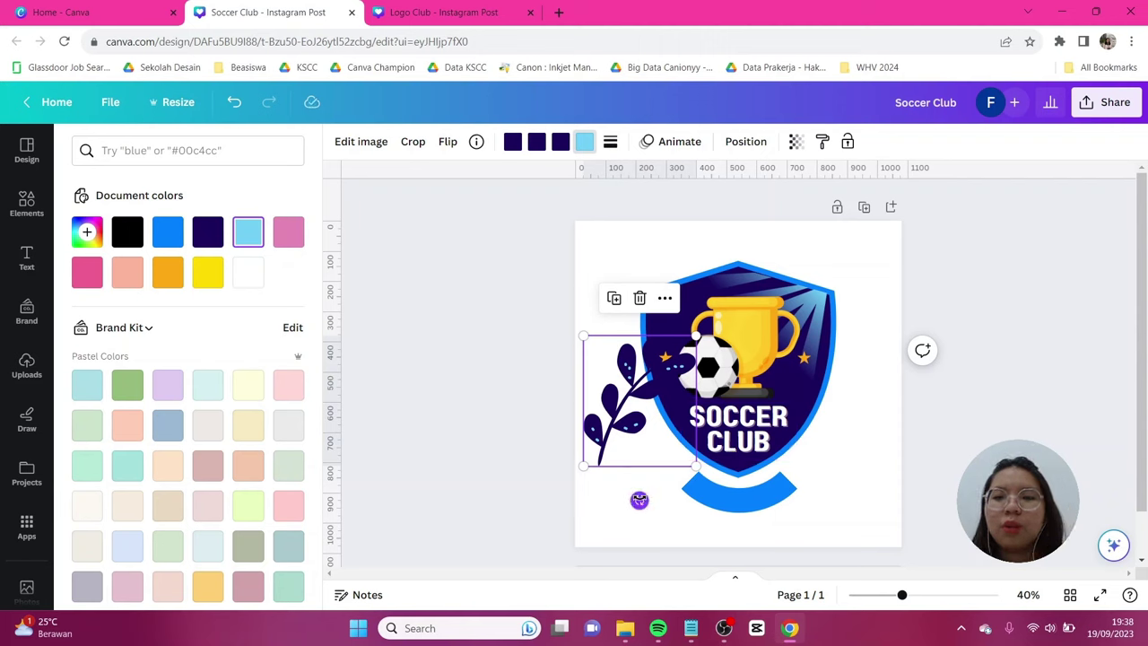
- Shrink the branch, rotate it to -78° at the shield's lower left, and send it to the back
{"action": "left_click_drag", "start_coordinate": [639, 499], "coordinate": [737, 423]}
{"action": "left_click_drag", "start_coordinate": [710, 360], "coordinate": [663, 472]}
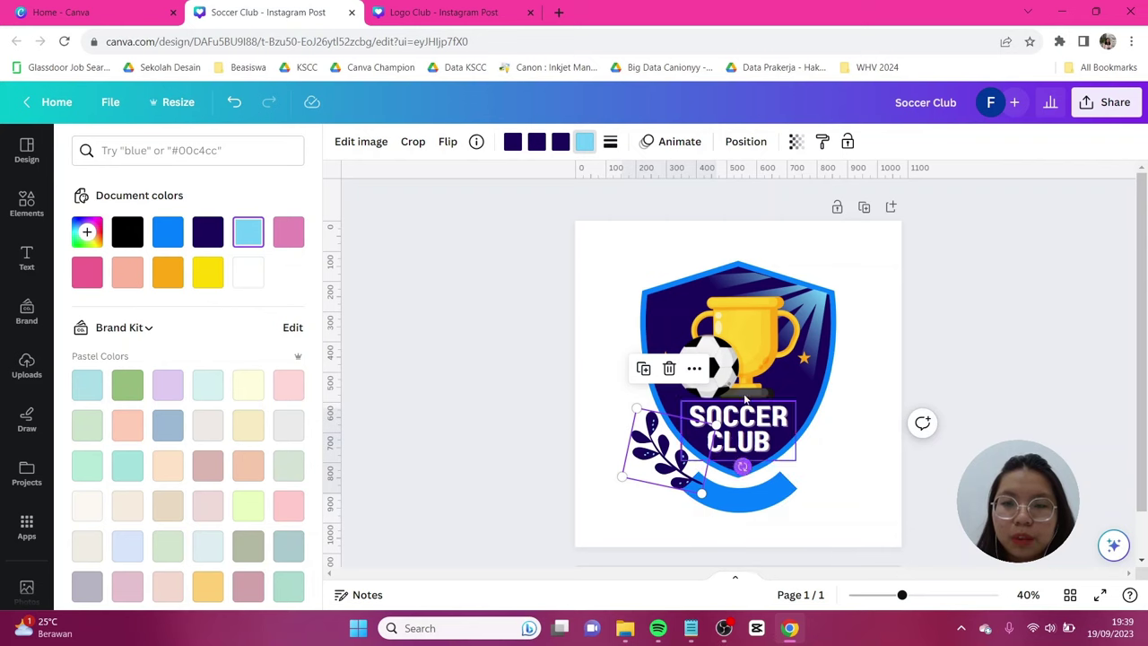
{"action": "left_click", "coordinate": [745, 141]}
{"action": "left_click", "coordinate": [247, 214]}
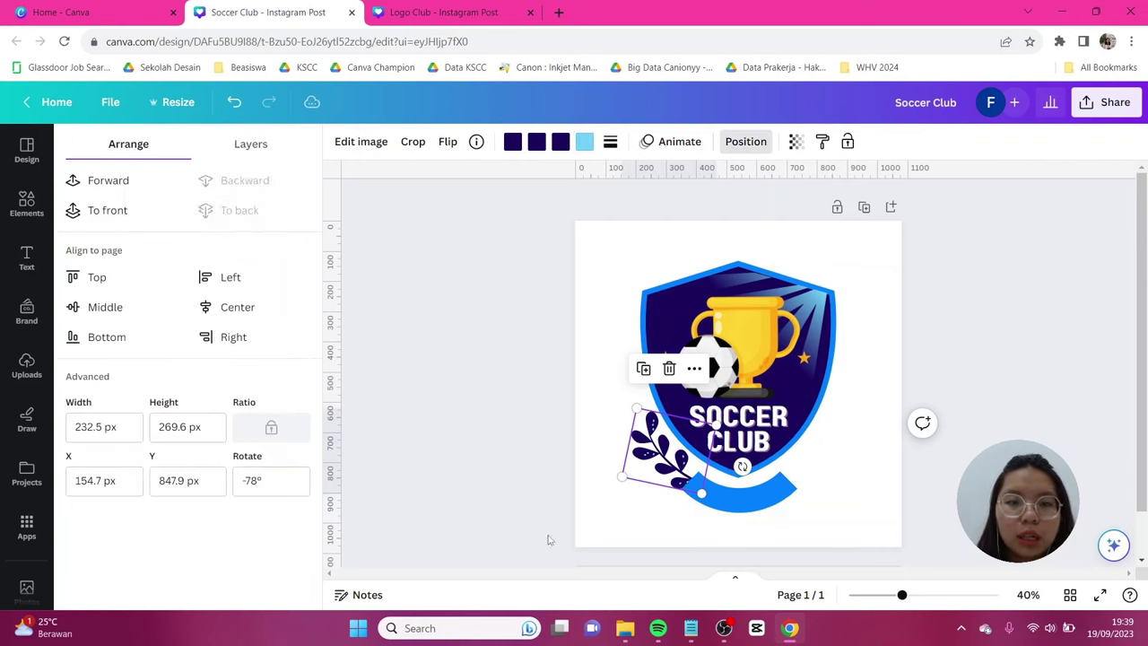
- Duplicate the branch, move the copy to the shield's lower right, and flip it horizontally
{"action": "key", "text": "ctrl+d"}
{"action": "left_click_drag", "start_coordinate": [653, 441], "coordinate": [763, 471]}
{"action": "left_click", "coordinate": [447, 141]}
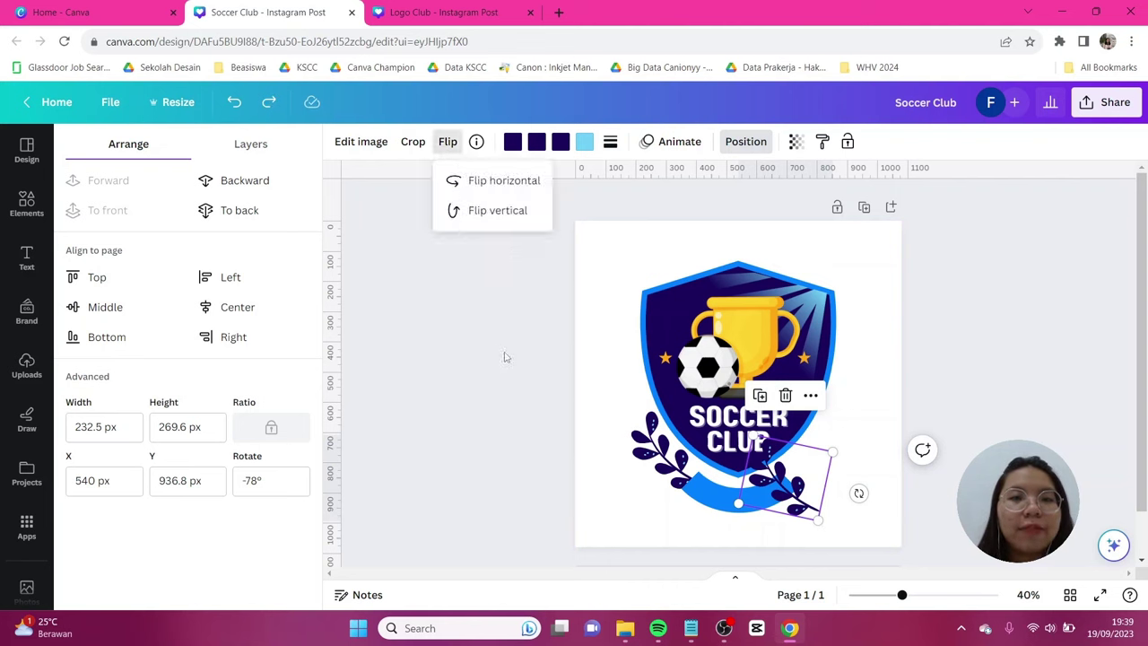
{"action": "left_click", "coordinate": [502, 180]}
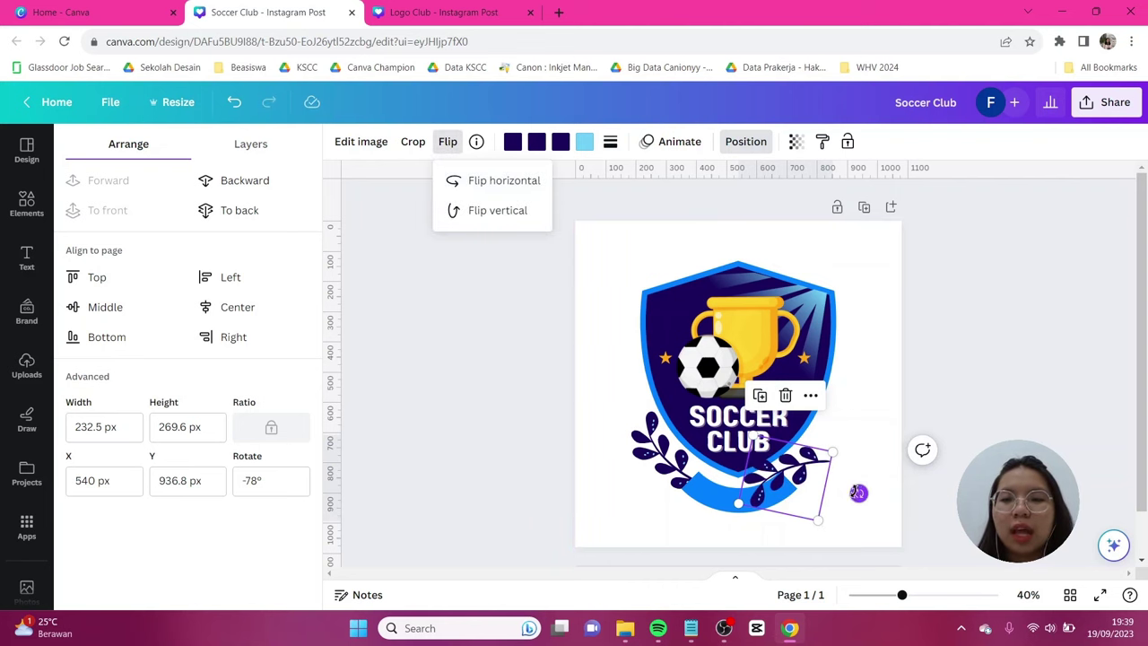
- Rotate the flipped branch to about 78.9° to mirror the left one, and send it to the back
{"action": "left_click", "coordinate": [858, 492]}
{"action": "left_click_drag", "start_coordinate": [858, 493], "coordinate": [656, 500]}
{"action": "left_click_drag", "start_coordinate": [795, 486], "coordinate": [821, 460]}
{"action": "left_click_drag", "start_coordinate": [736, 461], "coordinate": [735, 465]}
{"action": "left_click", "coordinate": [217, 215]}
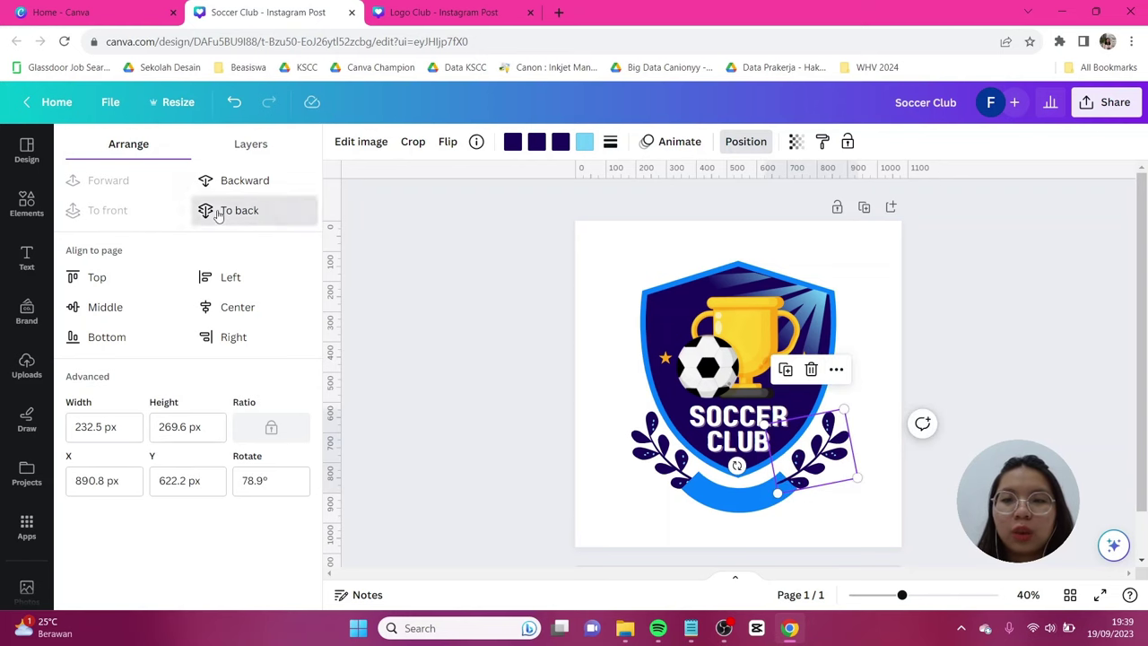
{"action": "left_click", "coordinate": [941, 381]}
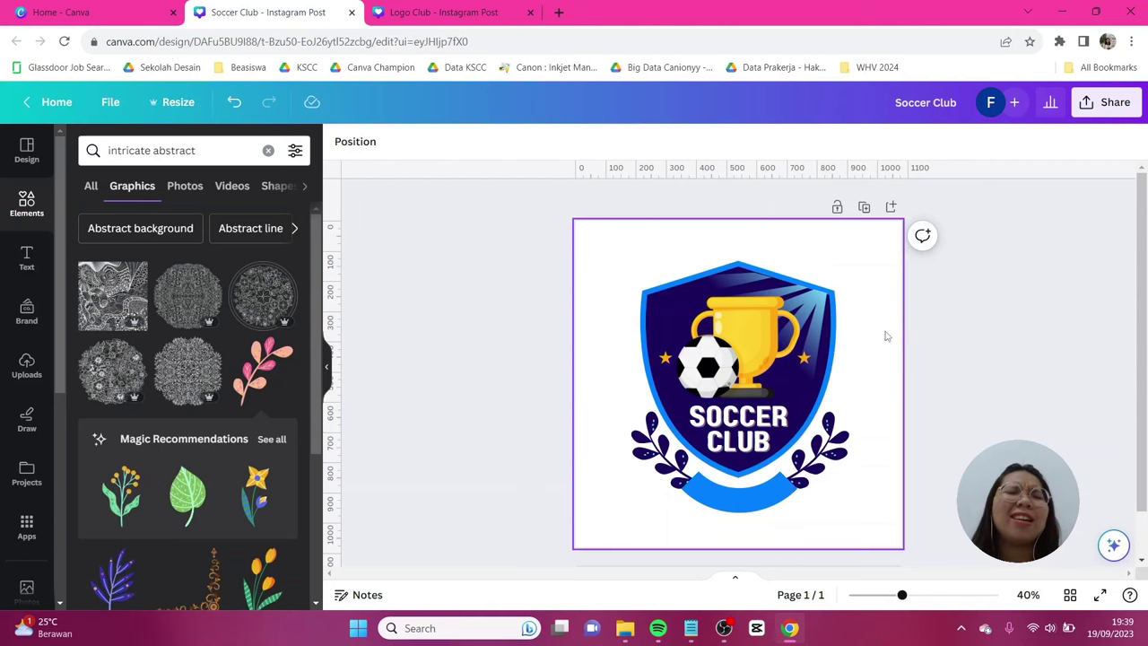
- Add the heading "ARTEMIS" in the Paalalabas Wide font and place it on the blue banner below the shield
{"action": "left_click", "coordinate": [27, 257]}
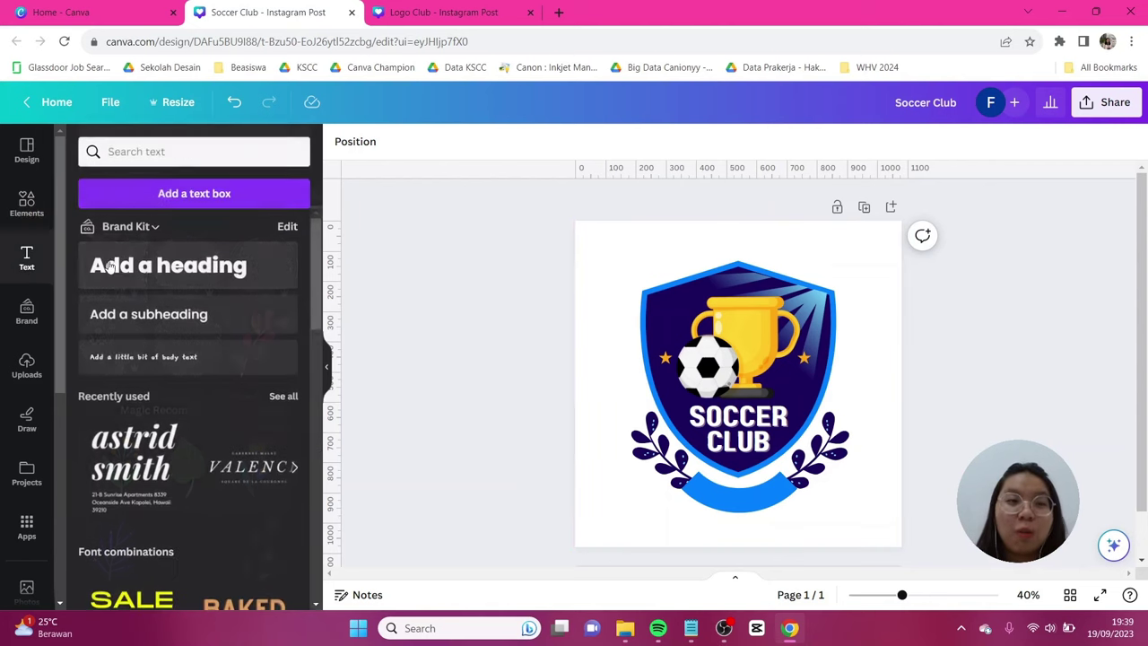
{"action": "left_click", "coordinate": [166, 260]}
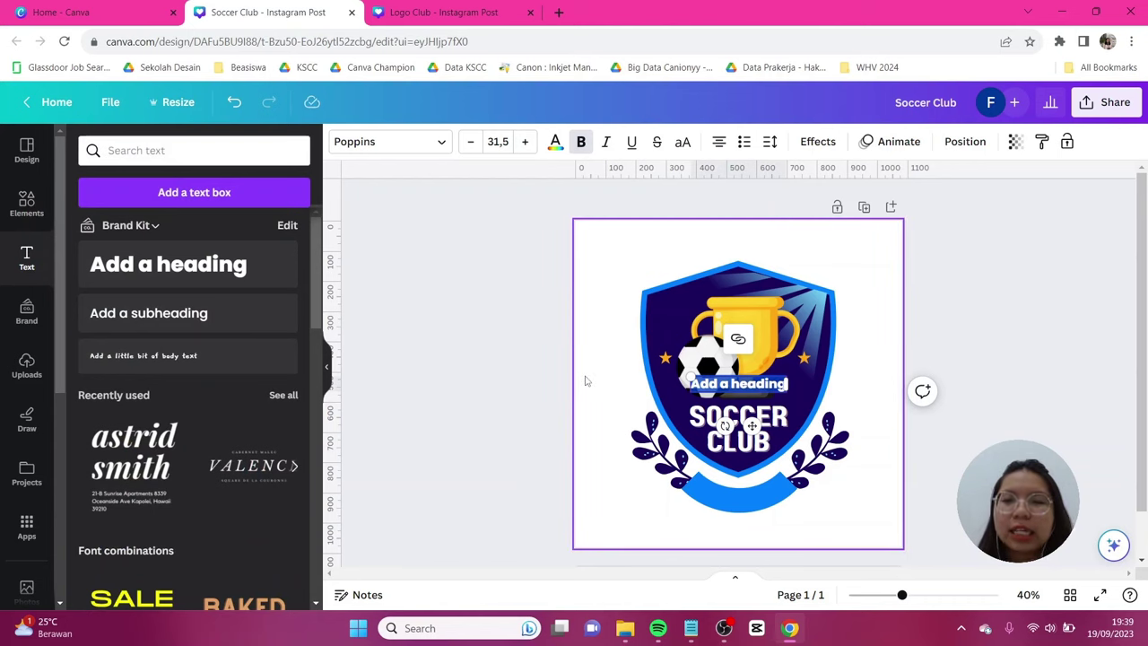
{"action": "left_click", "coordinate": [410, 144]}
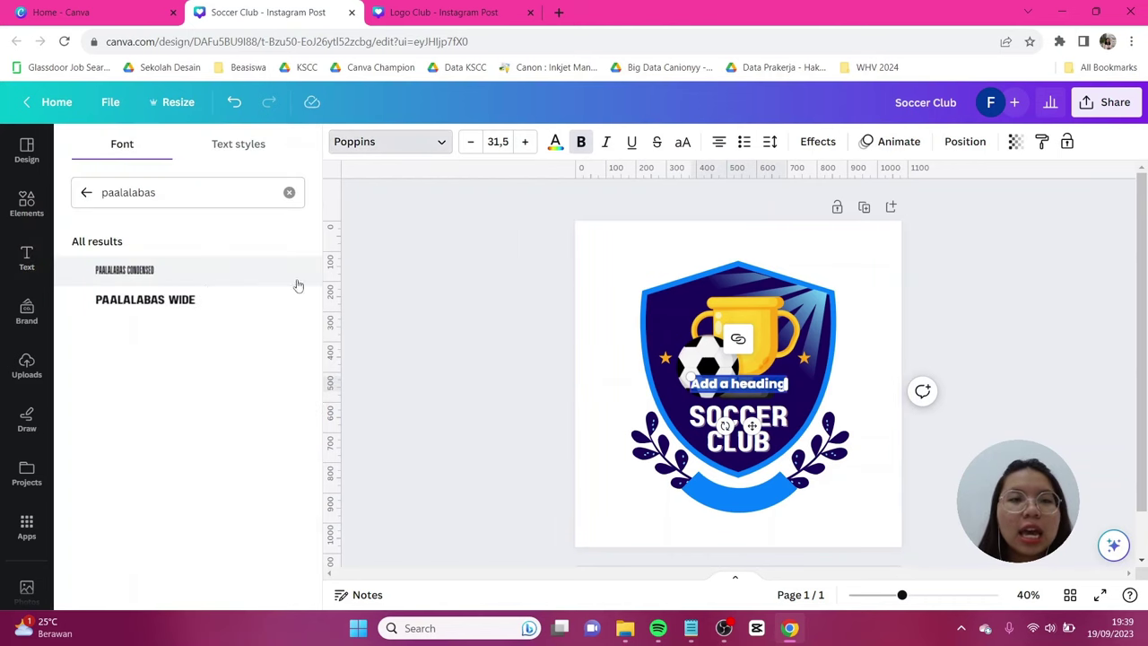
{"action": "left_click", "coordinate": [153, 305]}
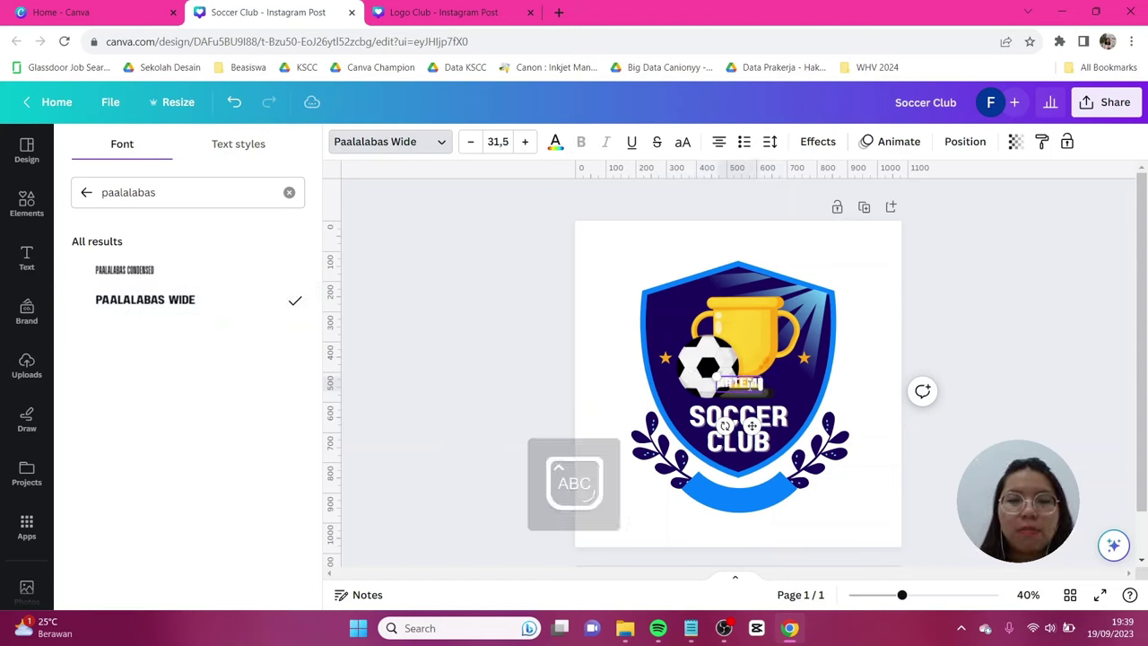
{"action": "left_click_drag", "start_coordinate": [752, 425], "coordinate": [751, 538]}
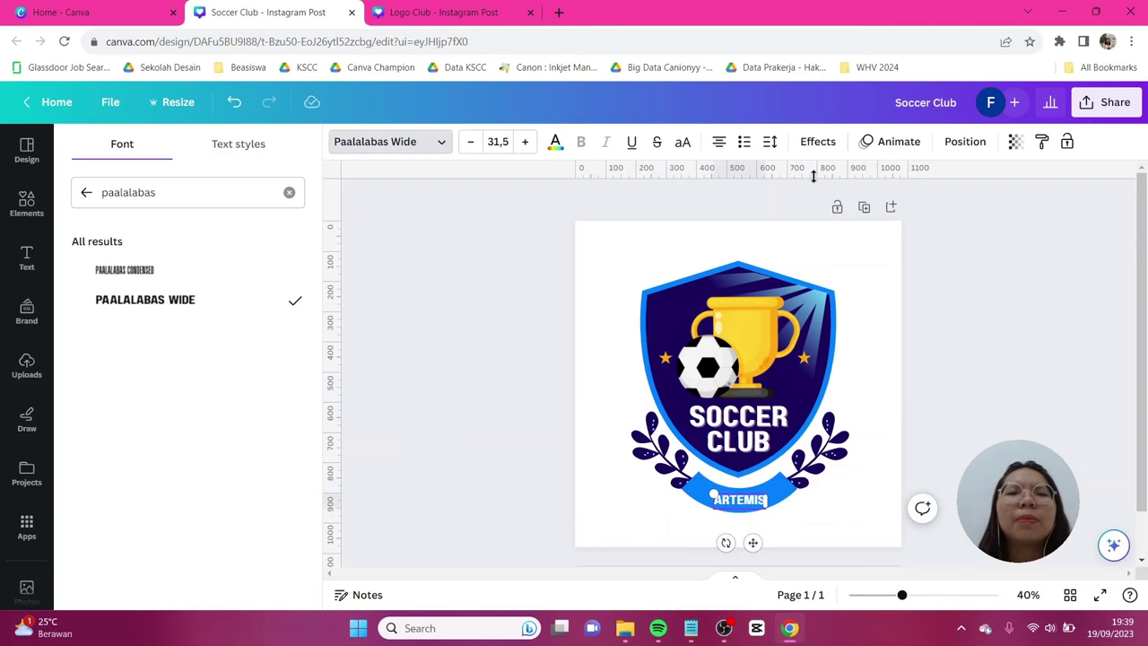
- Apply the Curve text effect to "ARTEMIS" with a curve value of -42
{"action": "left_click", "coordinate": [816, 143]}
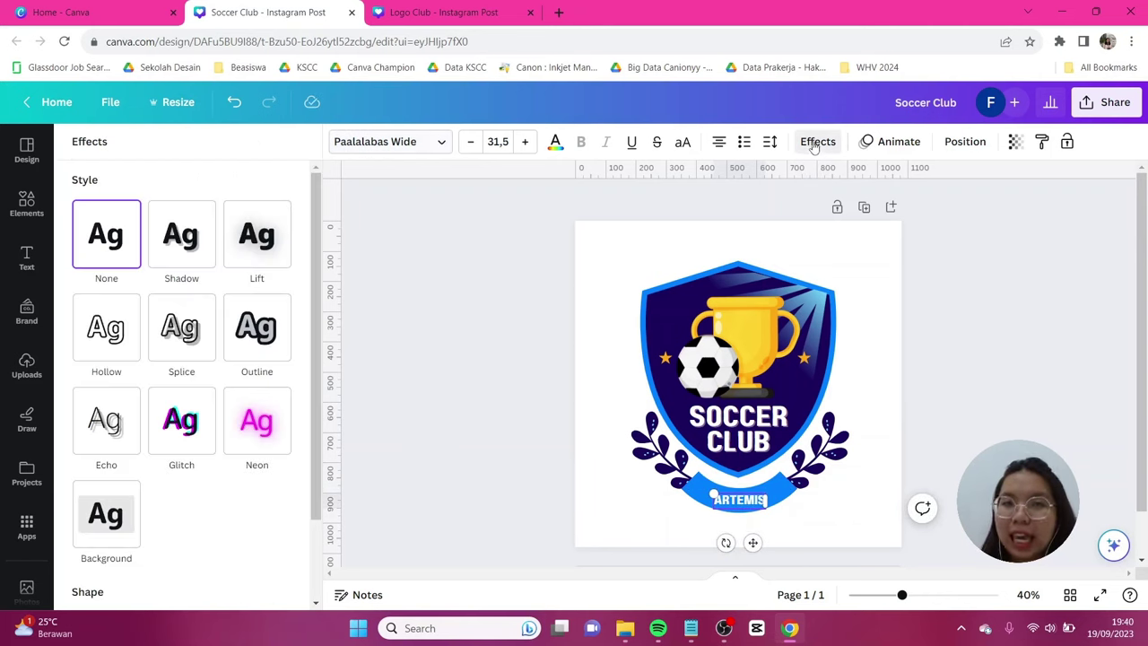
{"action": "scroll", "coordinate": [188, 277], "scroll_direction": "down", "scroll_amount": 3}
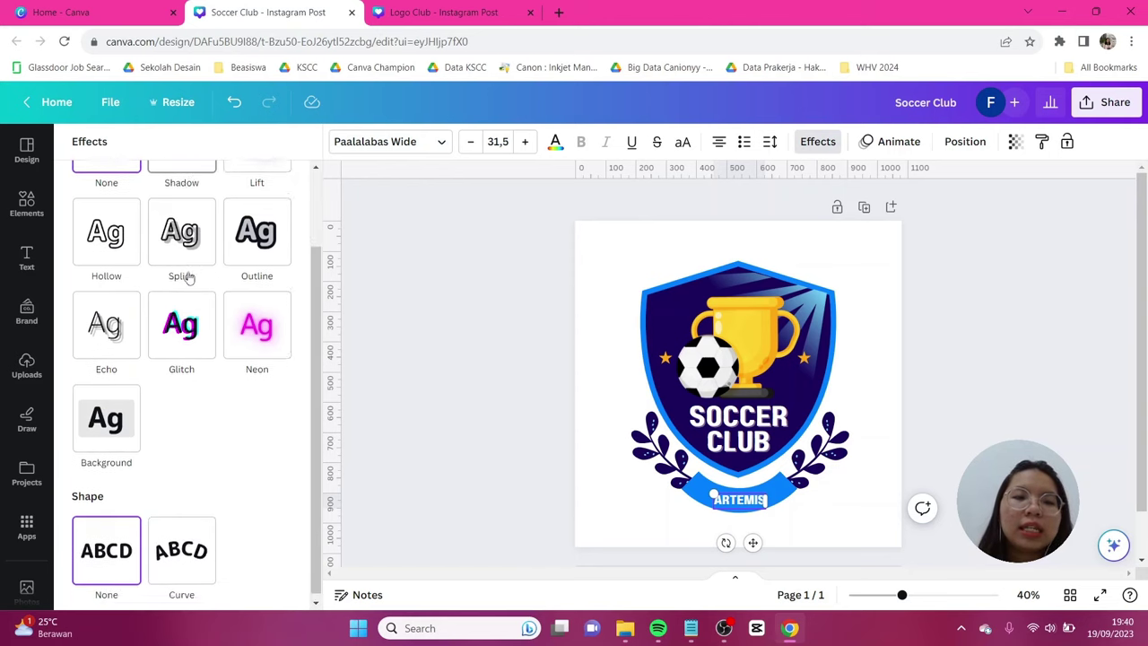
{"action": "left_click", "coordinate": [191, 564]}
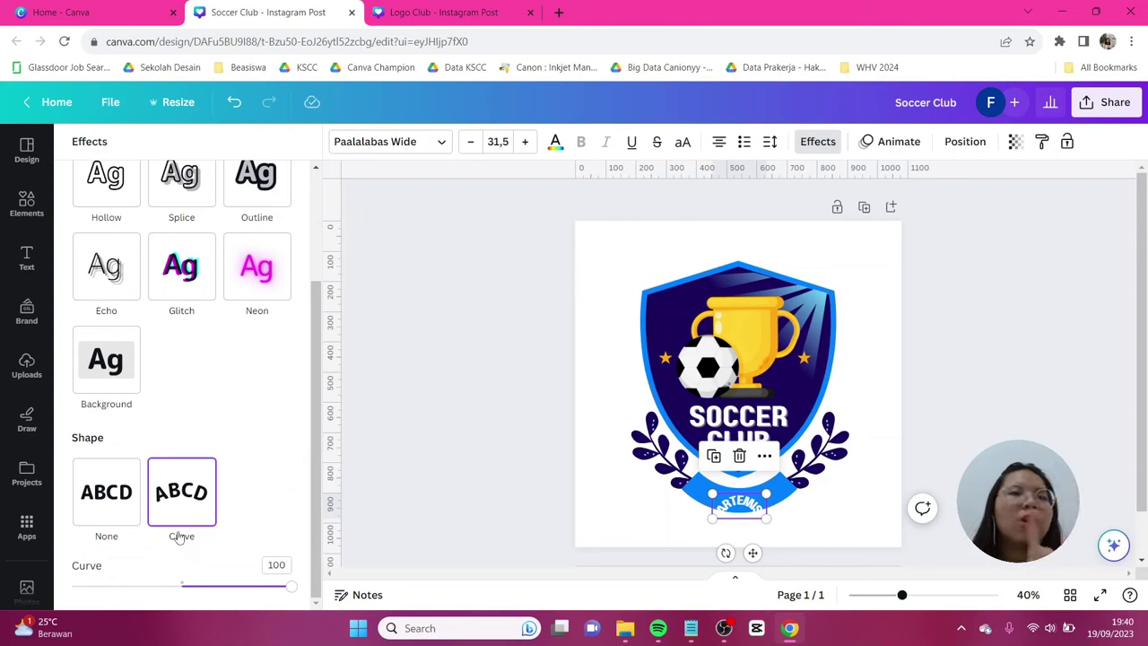
{"action": "left_click_drag", "start_coordinate": [153, 588], "coordinate": [136, 585]}
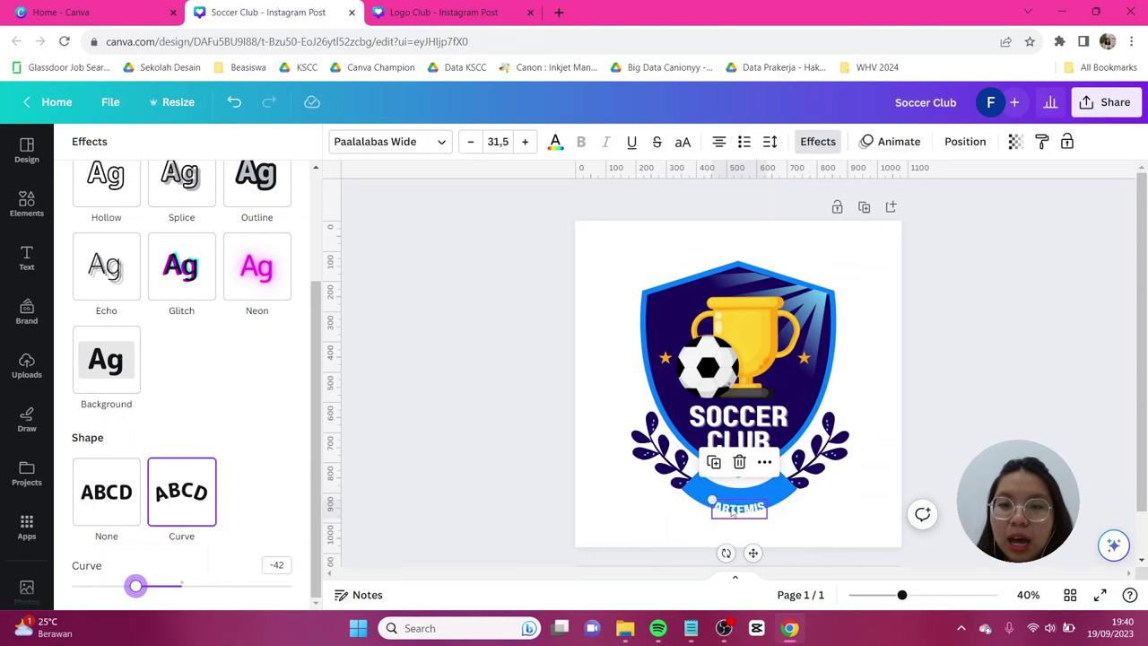
- Enlarge the curved "ARTEMIS" text to size 45.4 and center it on the blue banner
{"action": "left_click_drag", "start_coordinate": [713, 498], "coordinate": [687, 491]}
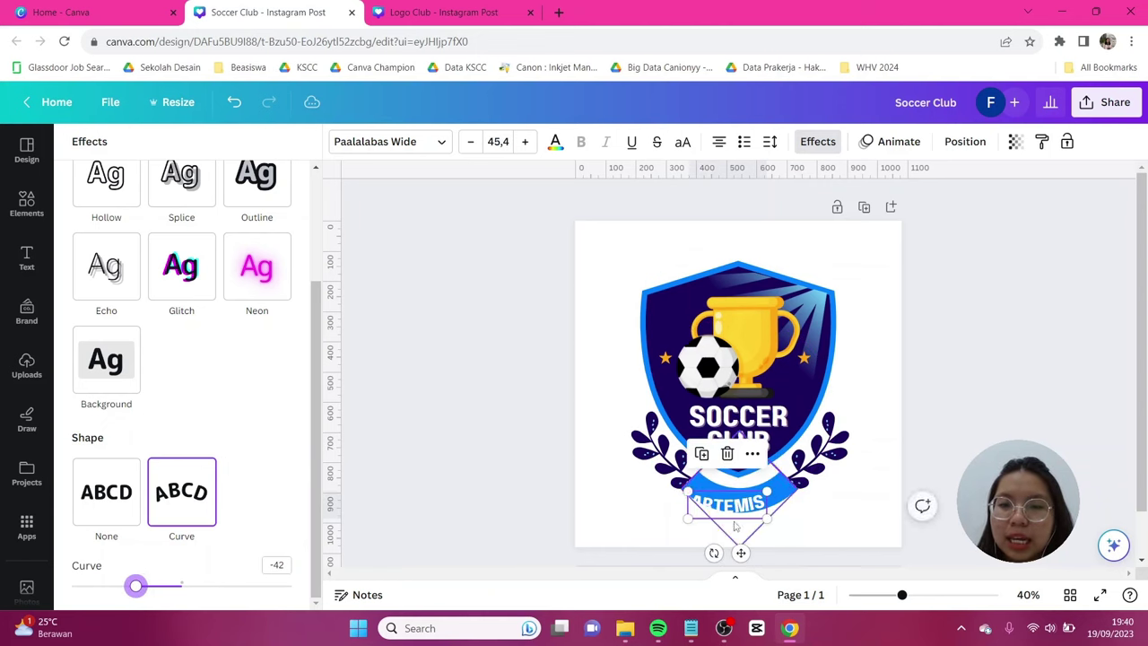
{"action": "left_click_drag", "start_coordinate": [734, 526], "coordinate": [749, 504]}
{"action": "left_click", "coordinate": [817, 547]}
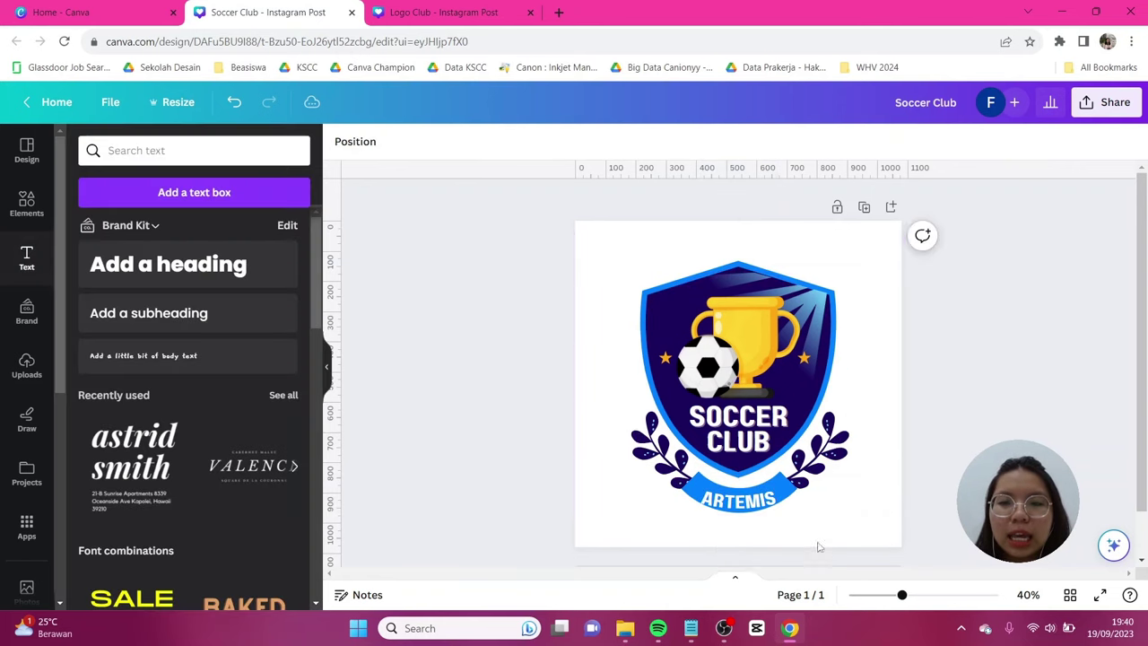
- Set the "ARTEMIS" text's curve to -59 to follow the banner's arc
{"action": "left_click", "coordinate": [738, 499]}
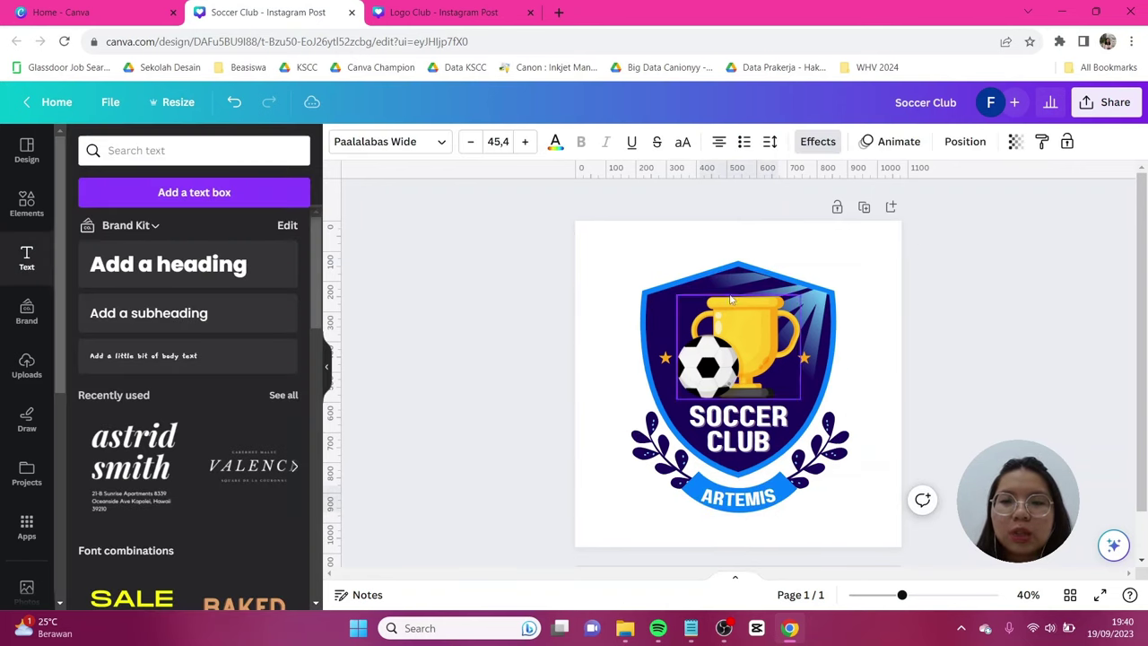
{"action": "left_click", "coordinate": [816, 141]}
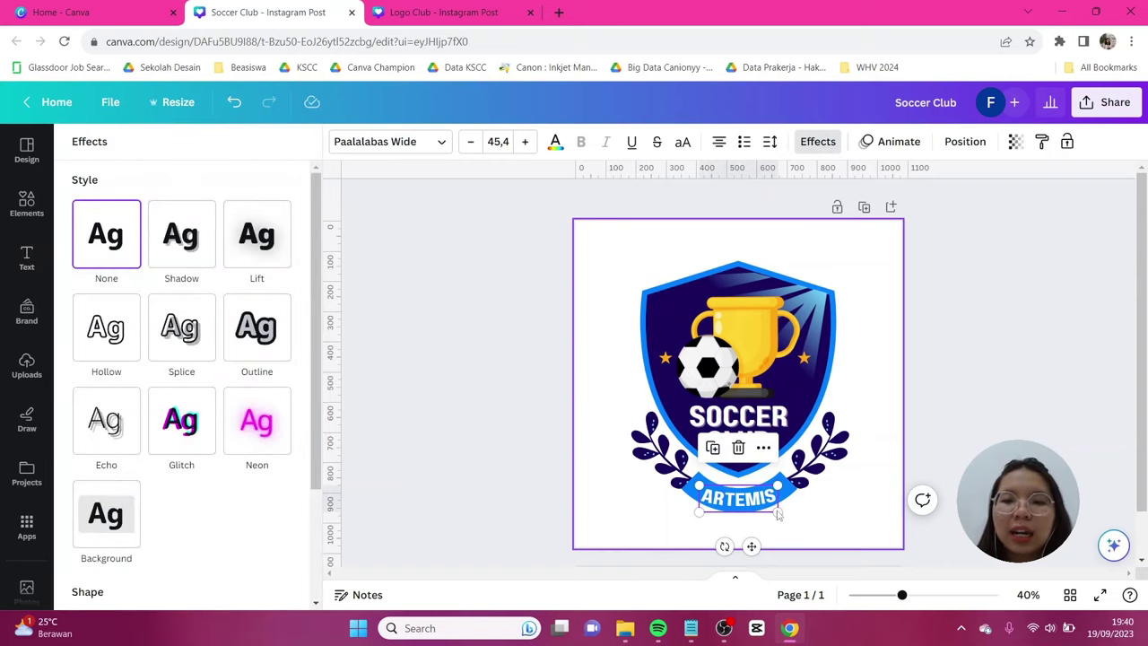
{"action": "scroll", "coordinate": [180, 546], "scroll_direction": "down", "scroll_amount": 3}
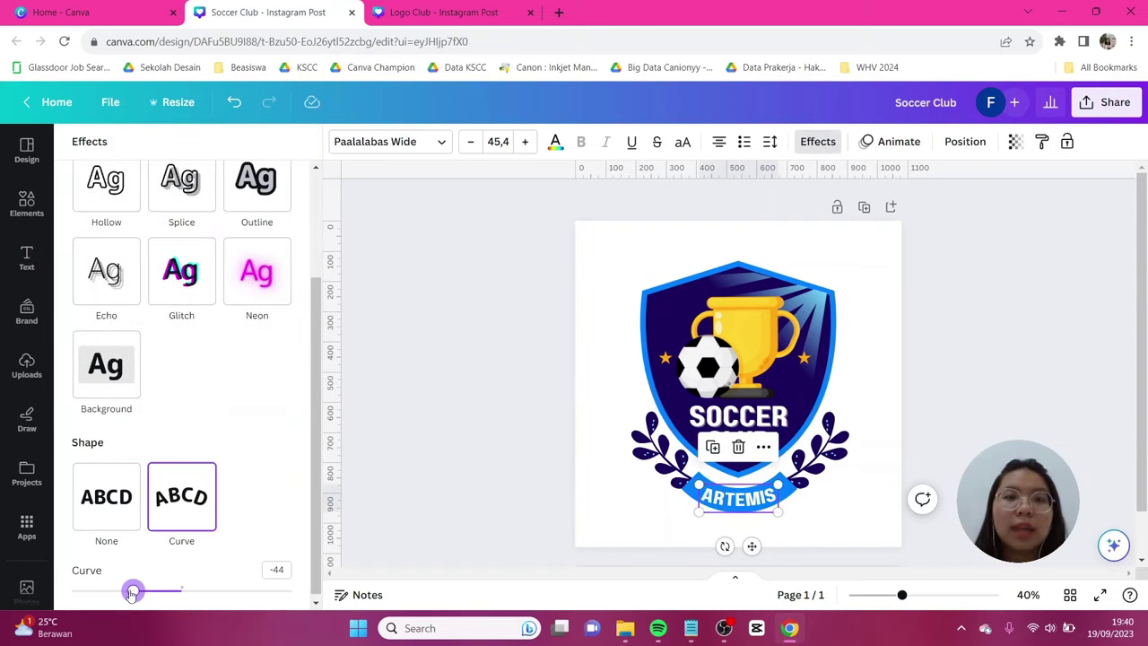
{"action": "left_click_drag", "start_coordinate": [132, 592], "coordinate": [116, 592]}
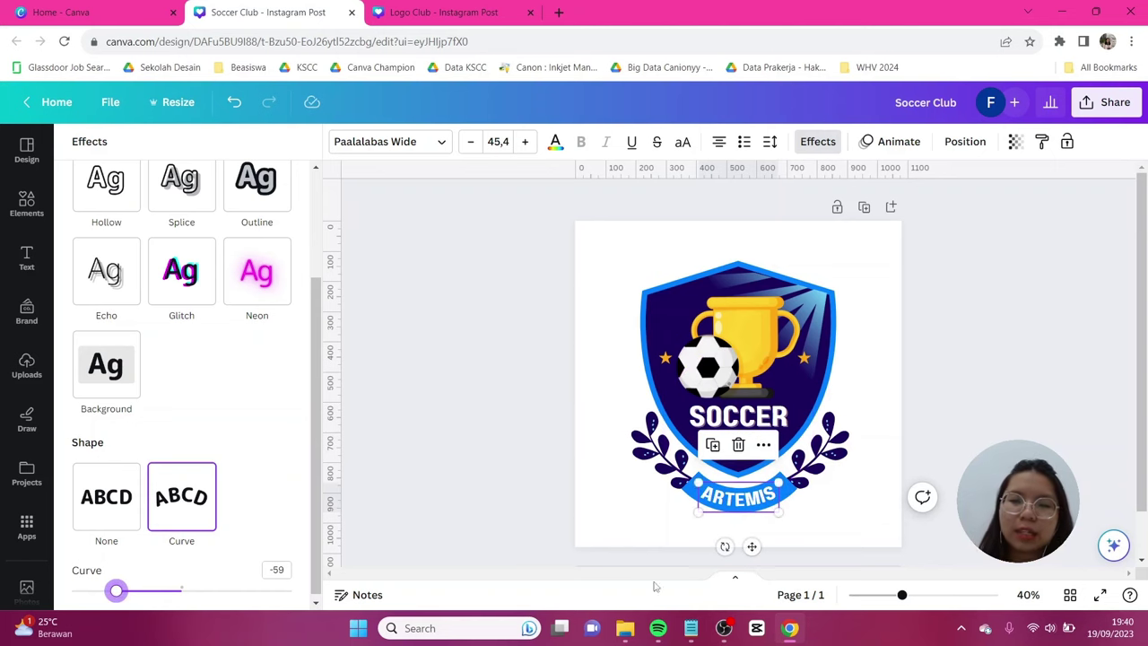
{"action": "left_click", "coordinate": [920, 405]}
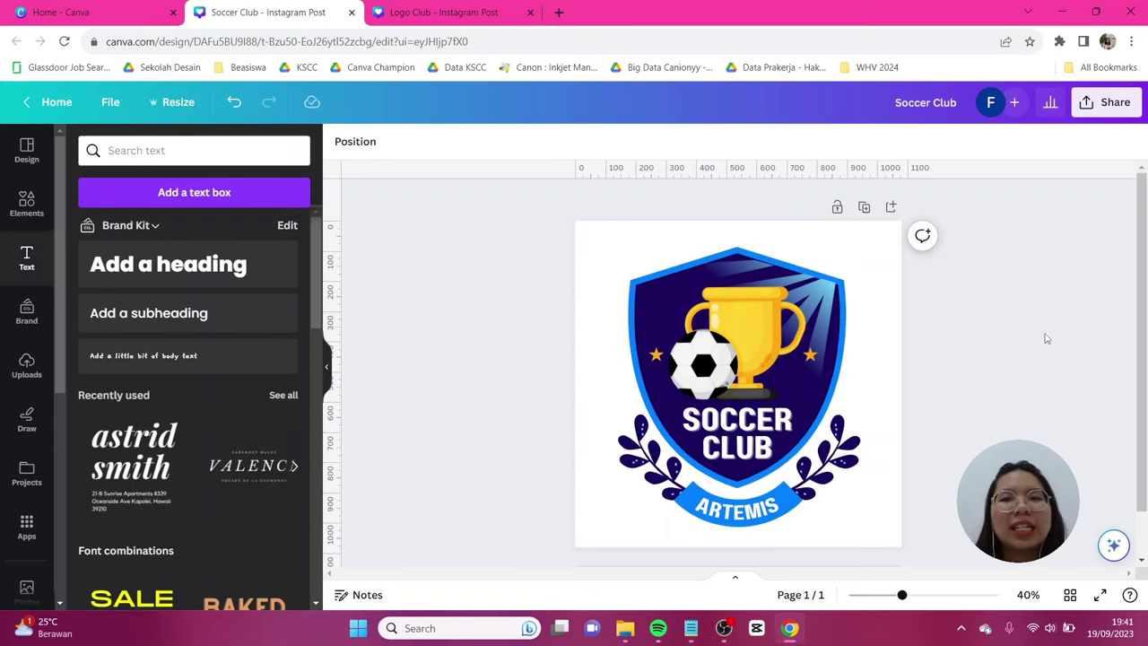
- Set up a PNG download at size 1 with a transparent background, and close the download options without exporting
{"action": "left_click", "coordinate": [1102, 106]}
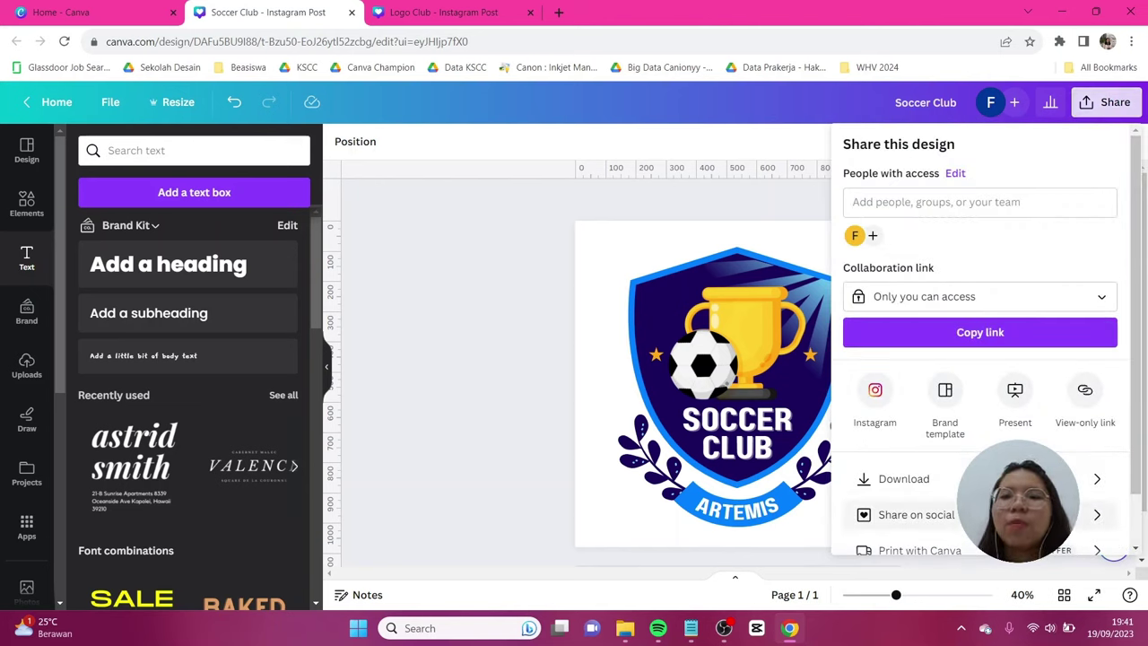
{"action": "left_click", "coordinate": [892, 477]}
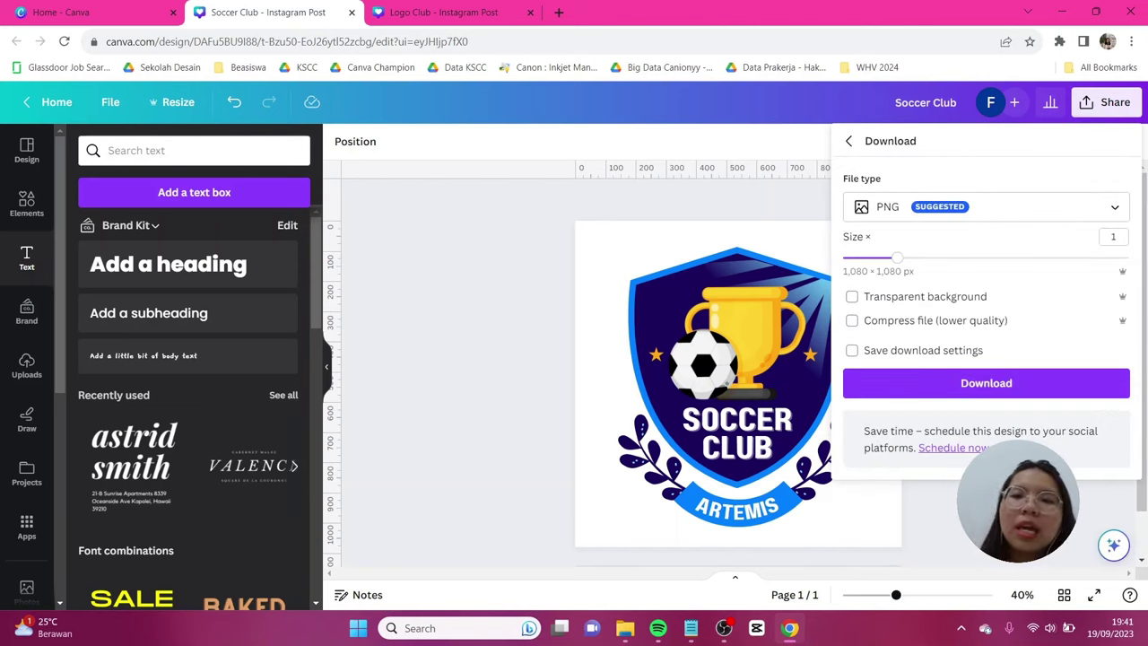
{"action": "left_click", "coordinate": [969, 299]}
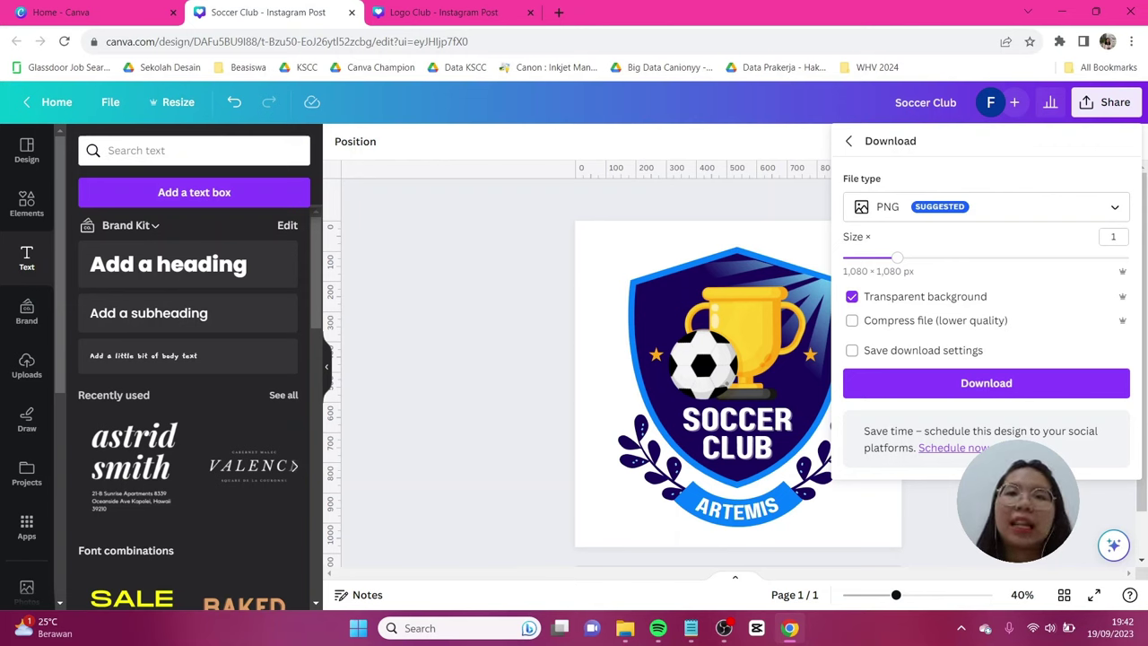
{"action": "left_click", "coordinate": [761, 446]}
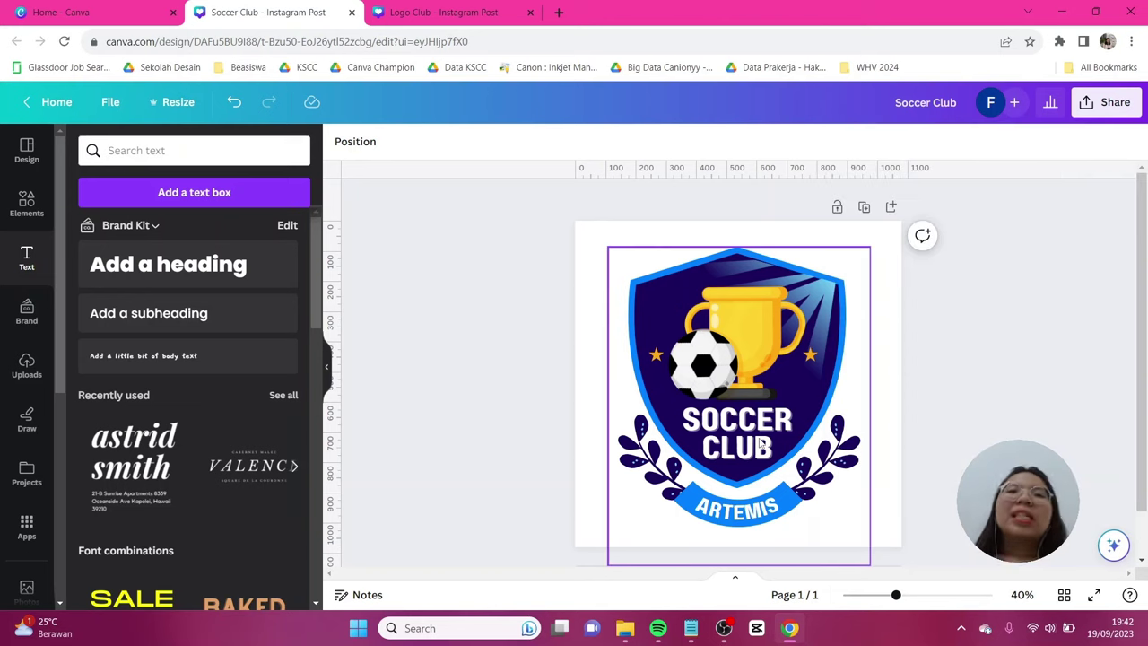